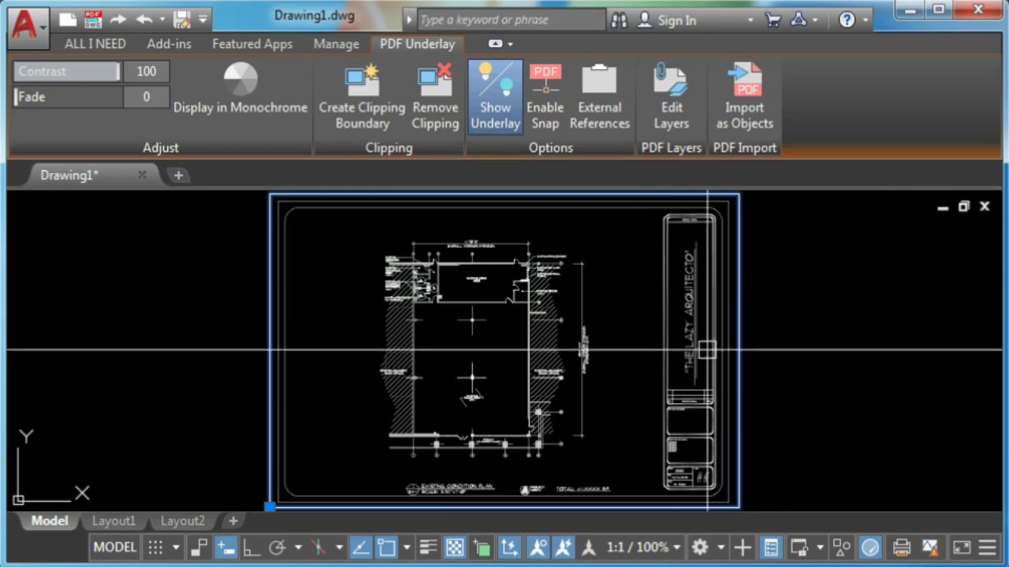
Deselect the PDF underlay and convert it into drawing objects with the PDF to DWG command
scroll(521, 392, "up", 4)
key("Escape")
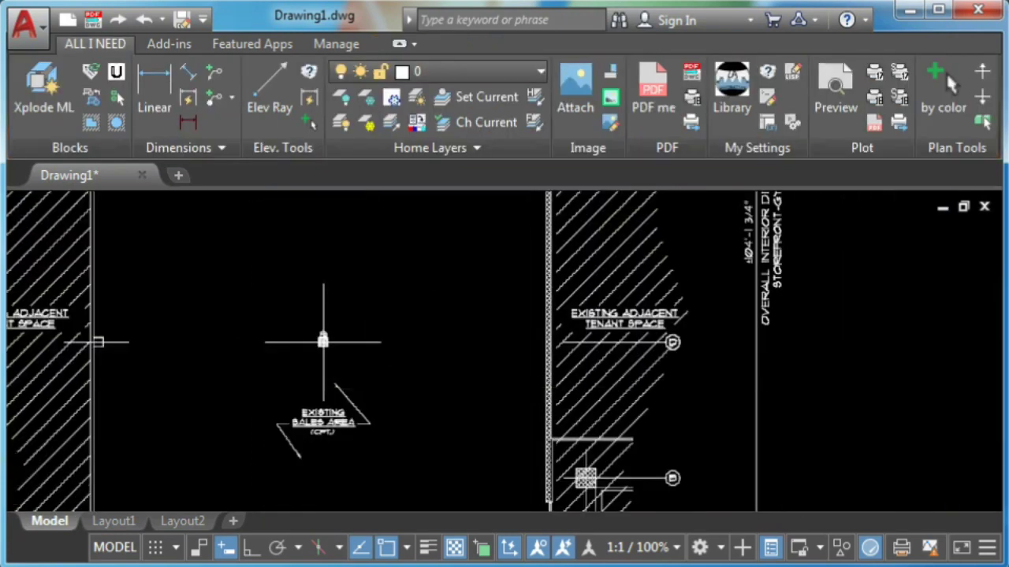
scroll(599, 318, "down", 4)
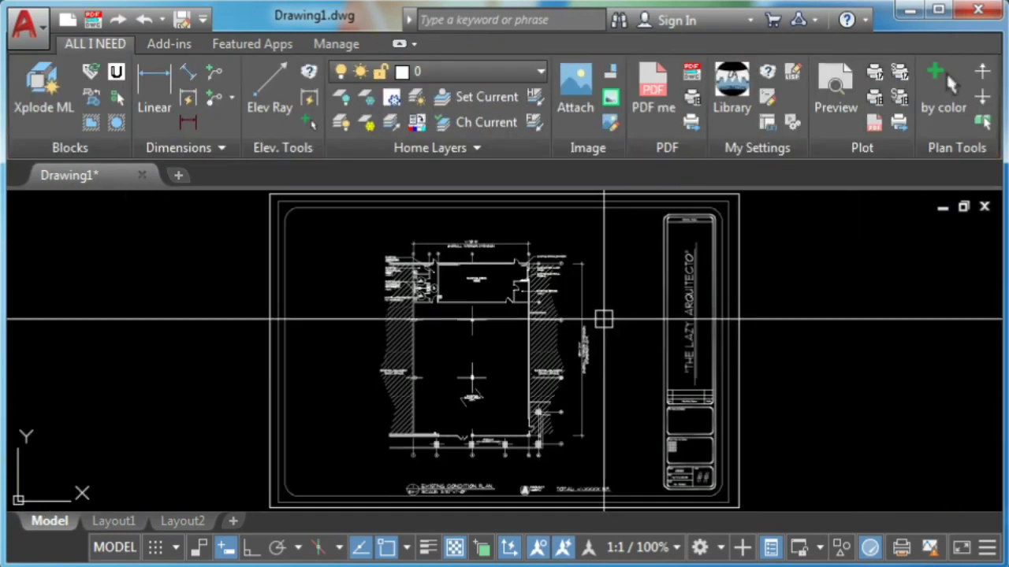
left_click(691, 75)
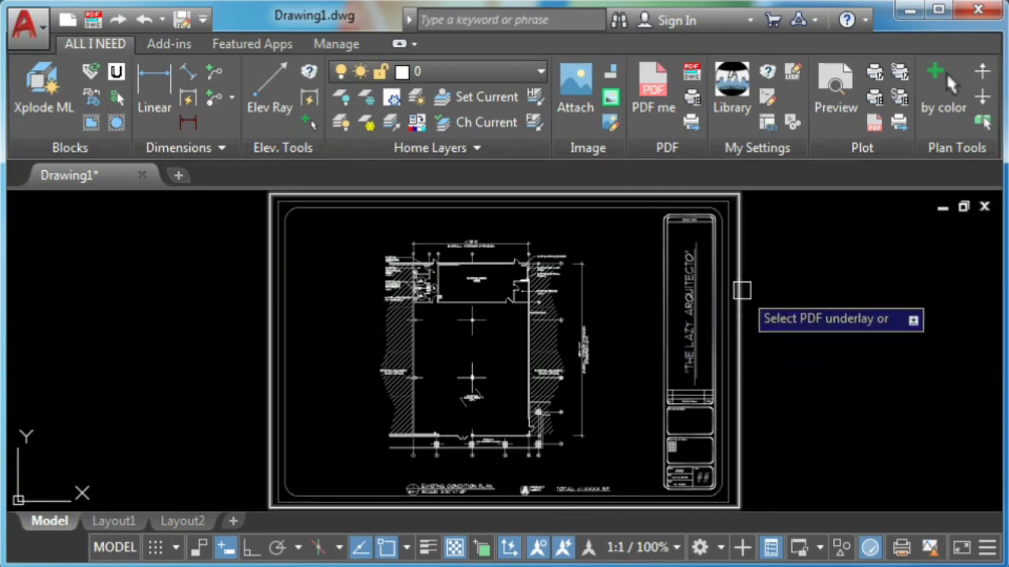
left_click(740, 288)
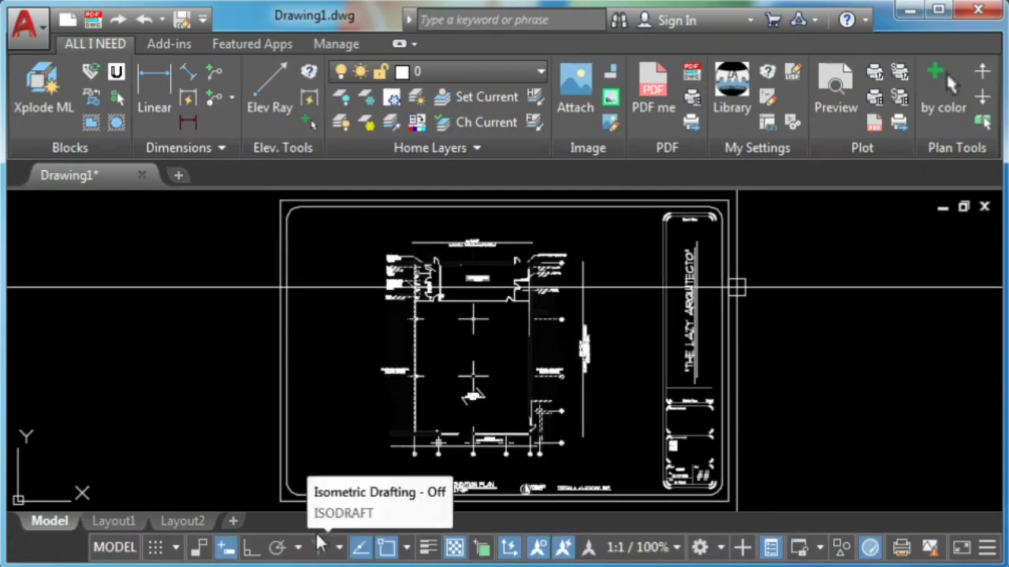
Examine the converted linework in the title block and around the existing stock room
scroll(677, 298, "up", 6)
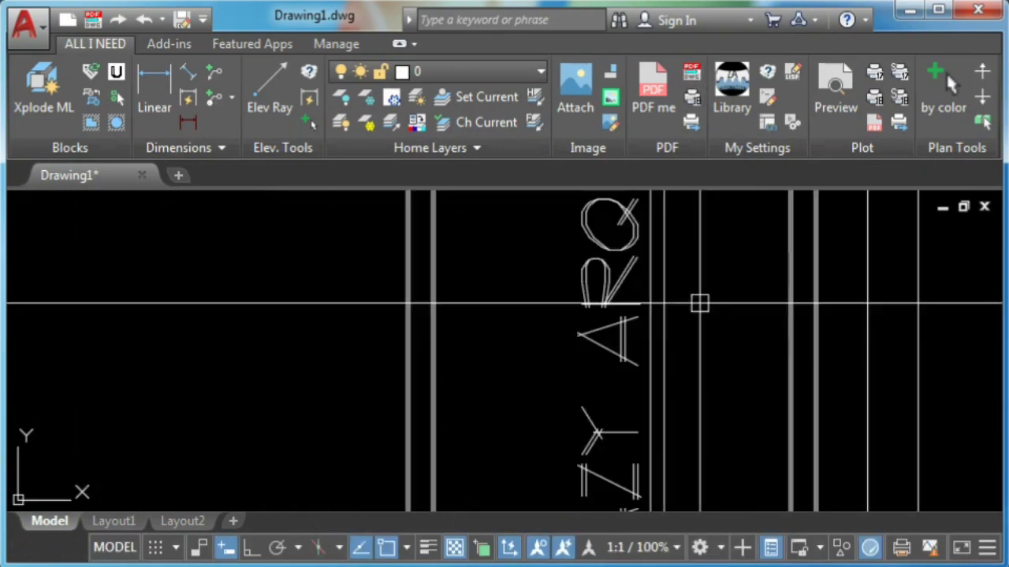
scroll(712, 330, "down", 1)
scroll(712, 329, "down", 3)
scroll(192, 261, "up", 3)
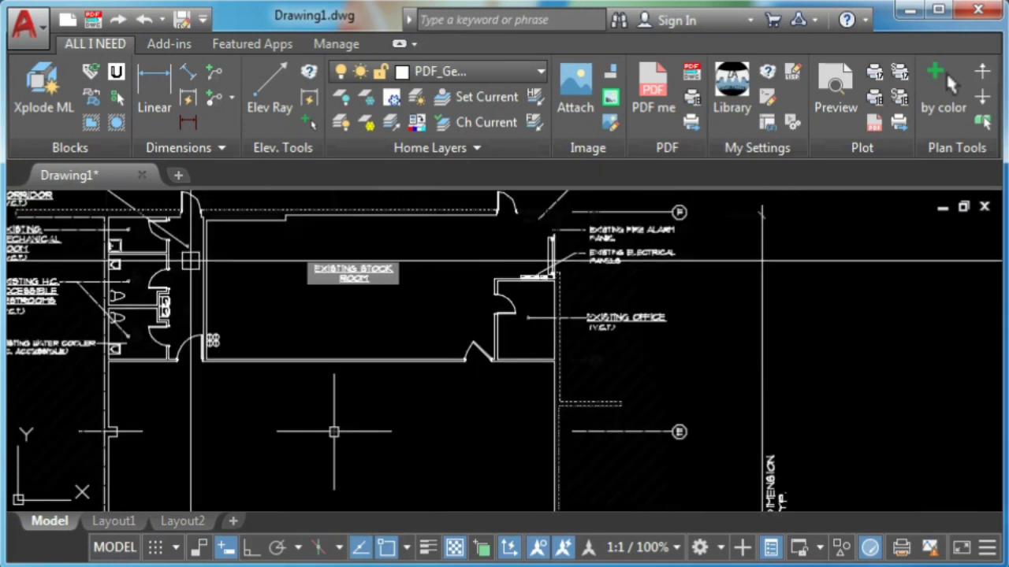
middle_click_drag(332, 398, 422, 332)
key("Escape")
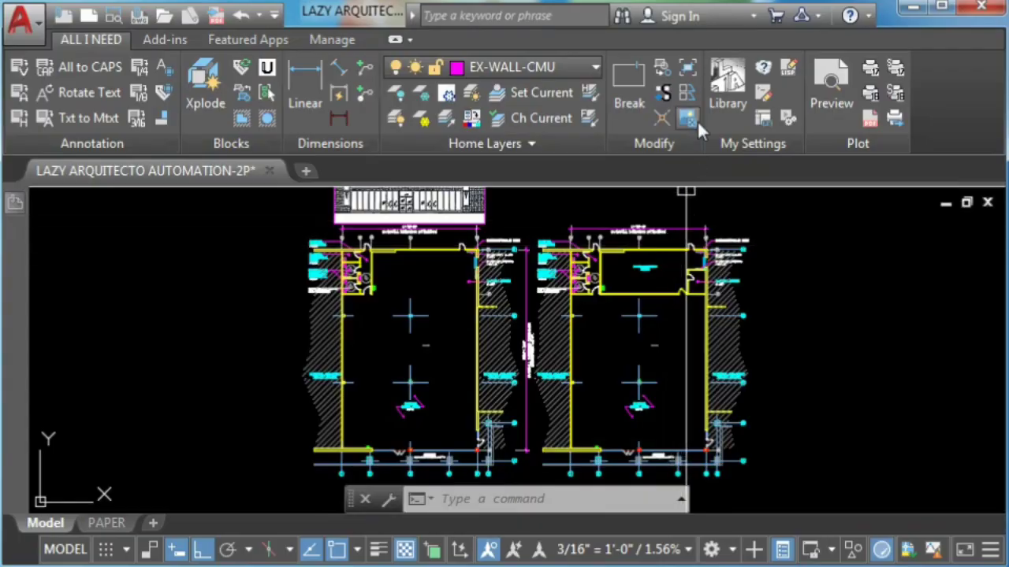
Fade the whole left floor plan by drawing a rectangular lighter mask from above its corridor note to below its storefront
left_click(688, 119)
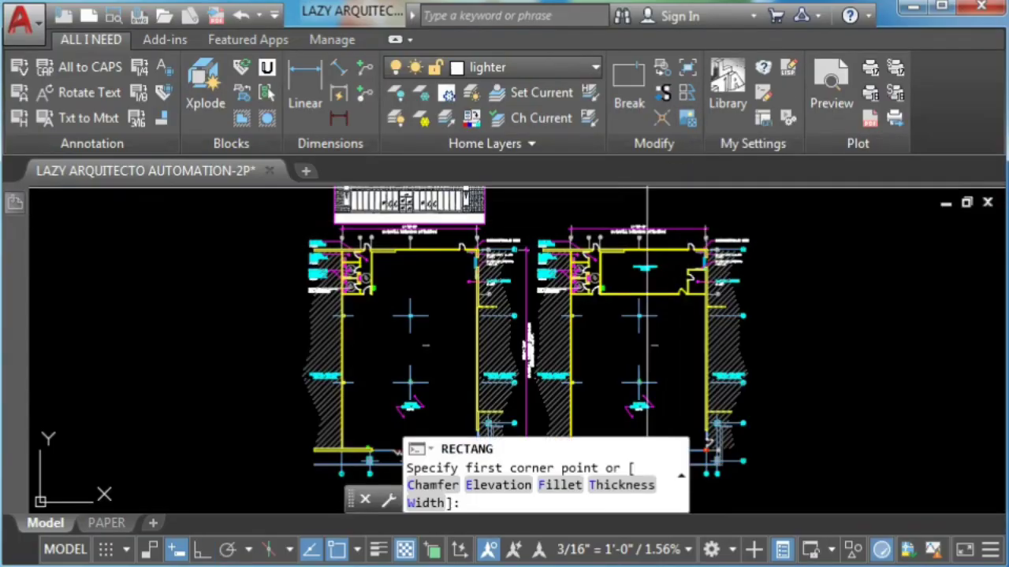
scroll(307, 244, "up", 5)
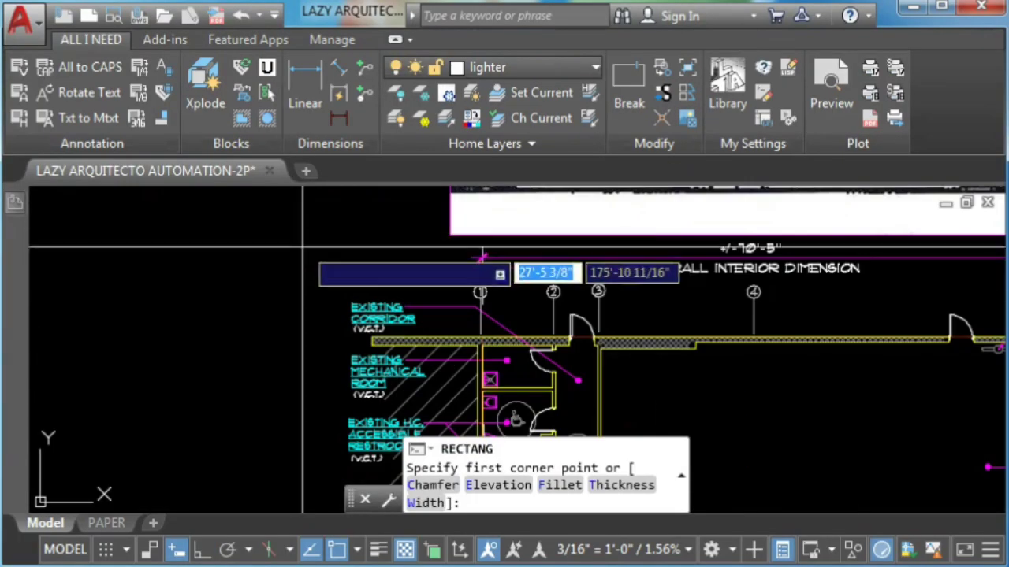
middle_click_drag(302, 249, 78, 227)
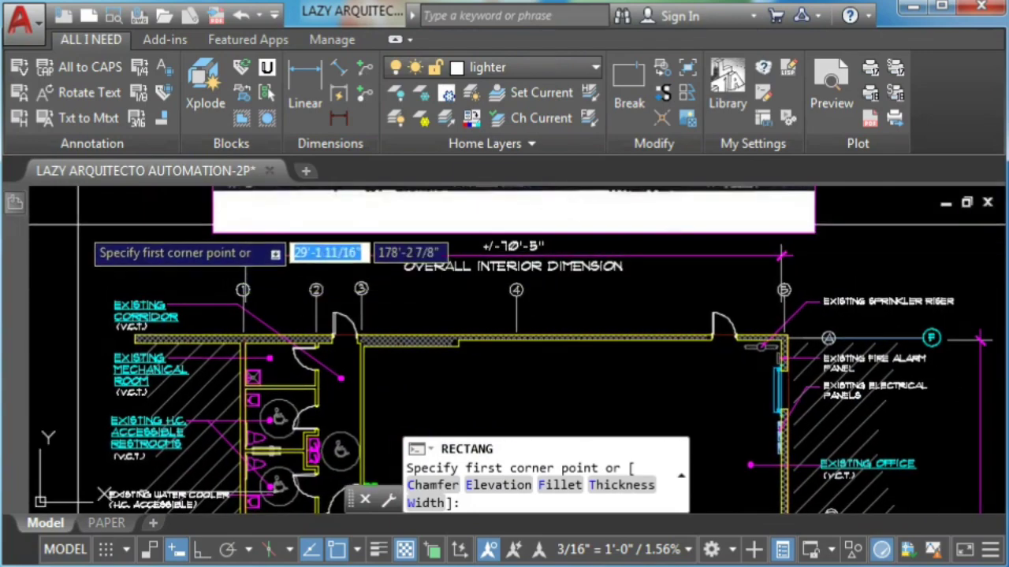
left_click(71, 241)
scroll(272, 331, "down", 9)
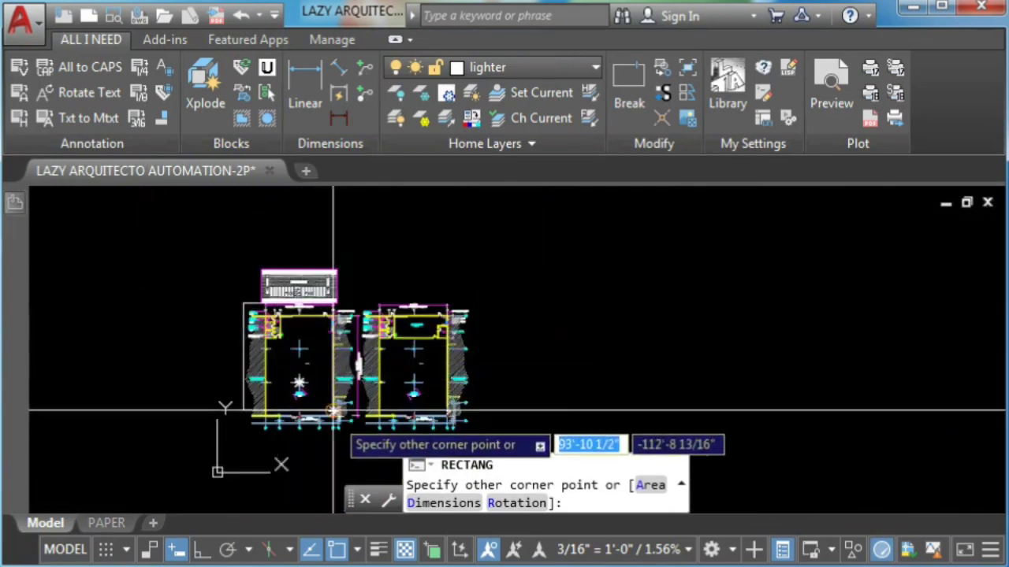
scroll(338, 419, "up", 6)
middle_click_drag(393, 471, 375, 409)
scroll(374, 410, "down", 3)
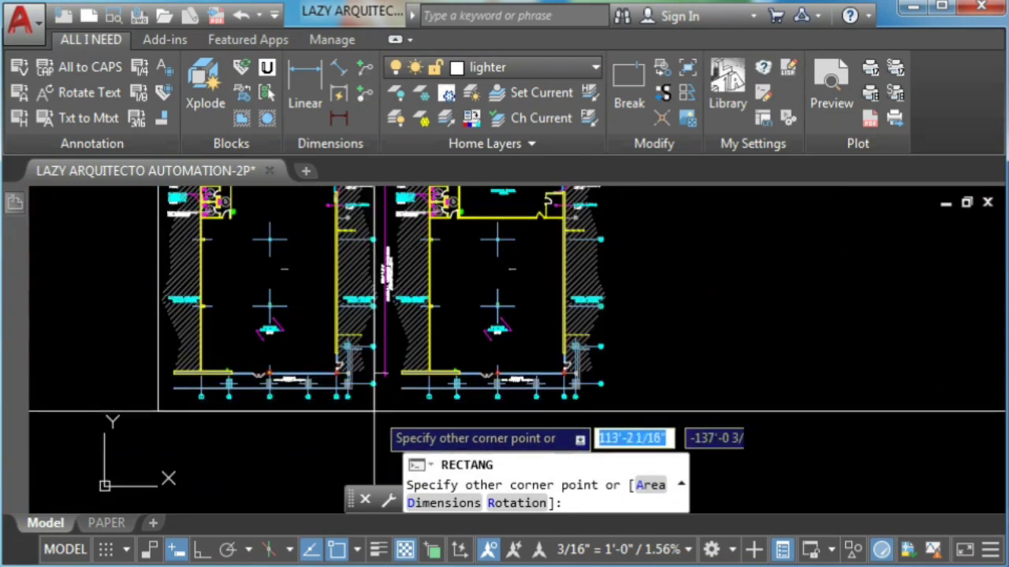
scroll(372, 410, "down", 3)
left_click(350, 415)
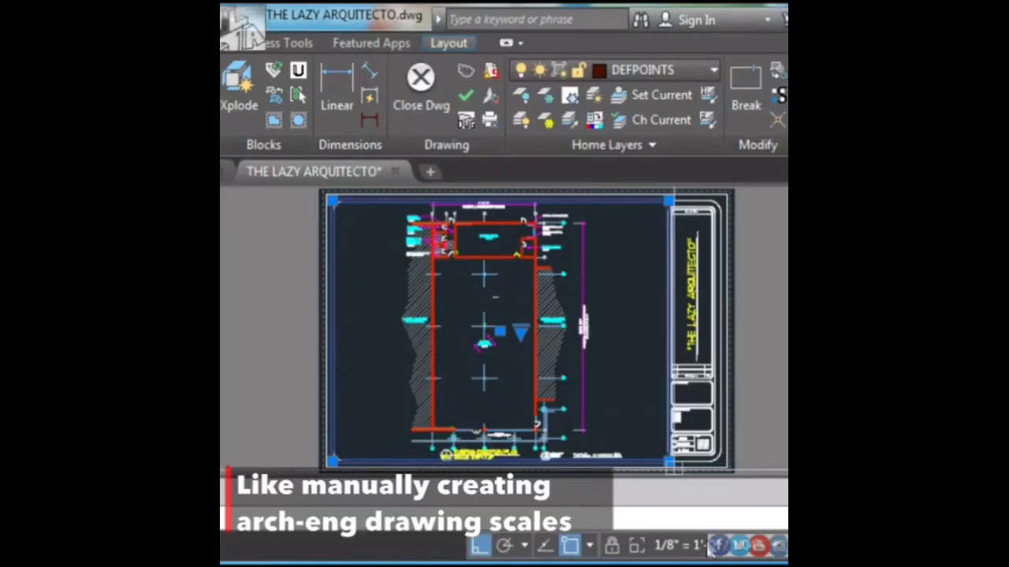
Examine the scale choices offered for the selected layout viewport
left_click(684, 544)
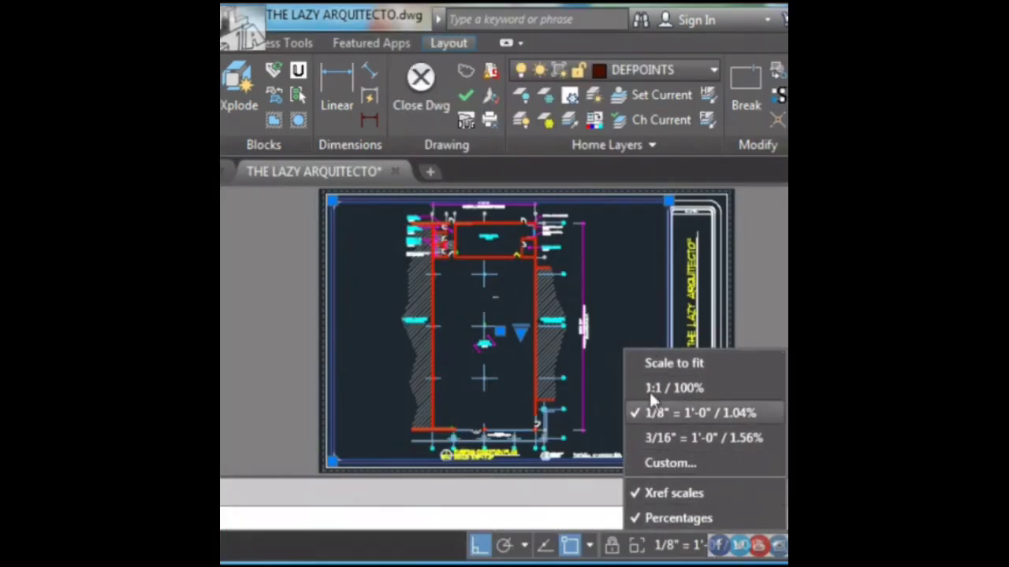
left_click(636, 329)
key("Escape")
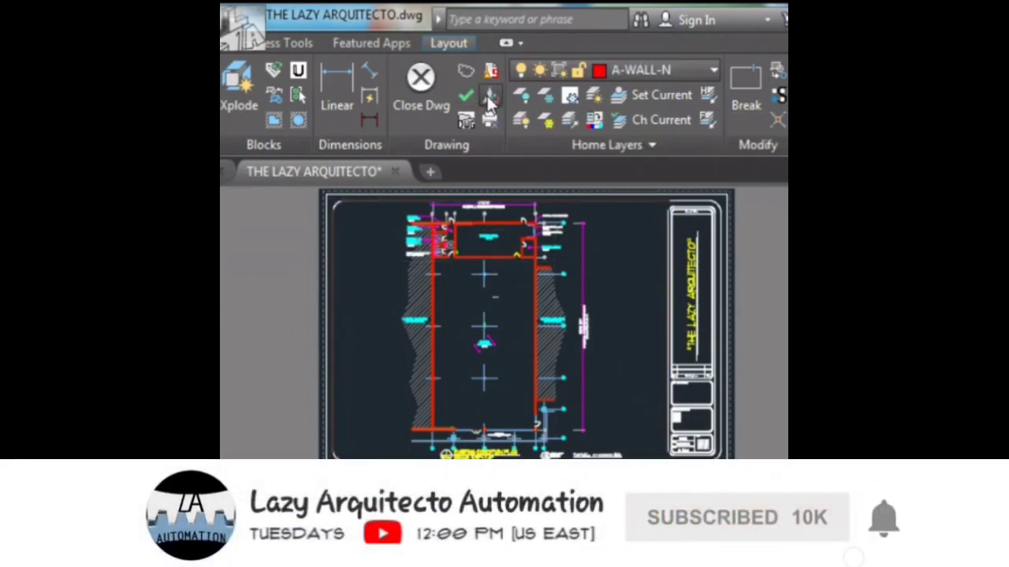
left_click(337, 231)
left_click(695, 544)
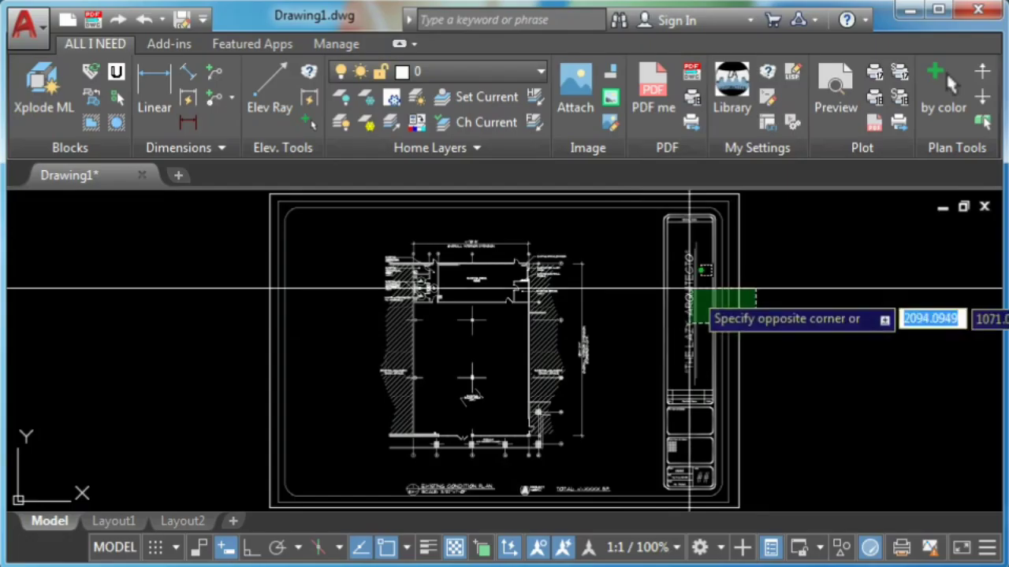
left_click(689, 287)
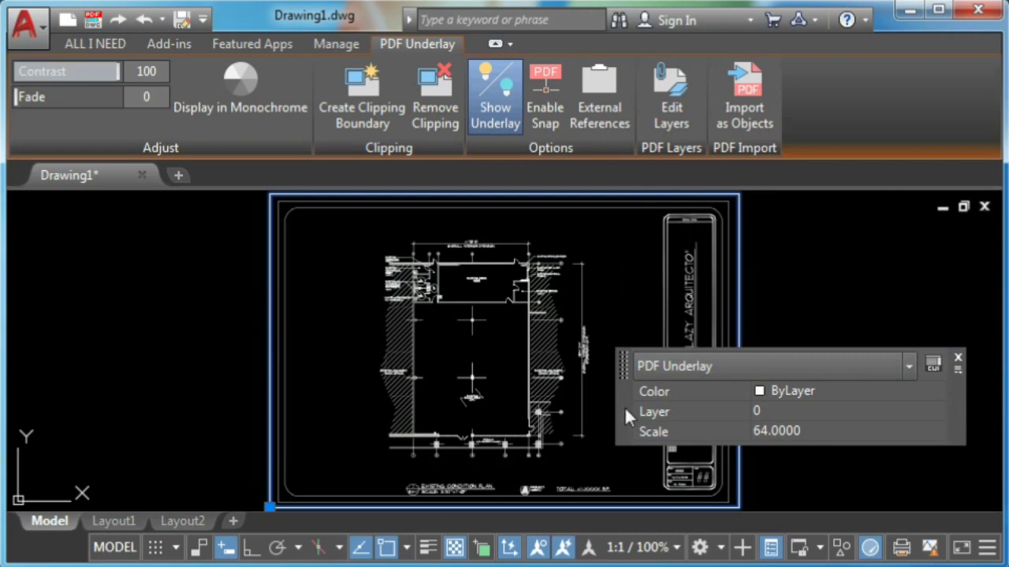
Move the quick properties palette off the drawing area and convert the floor plan's PDF underlay to DWG objects
left_click_drag(626, 408, 999, 396)
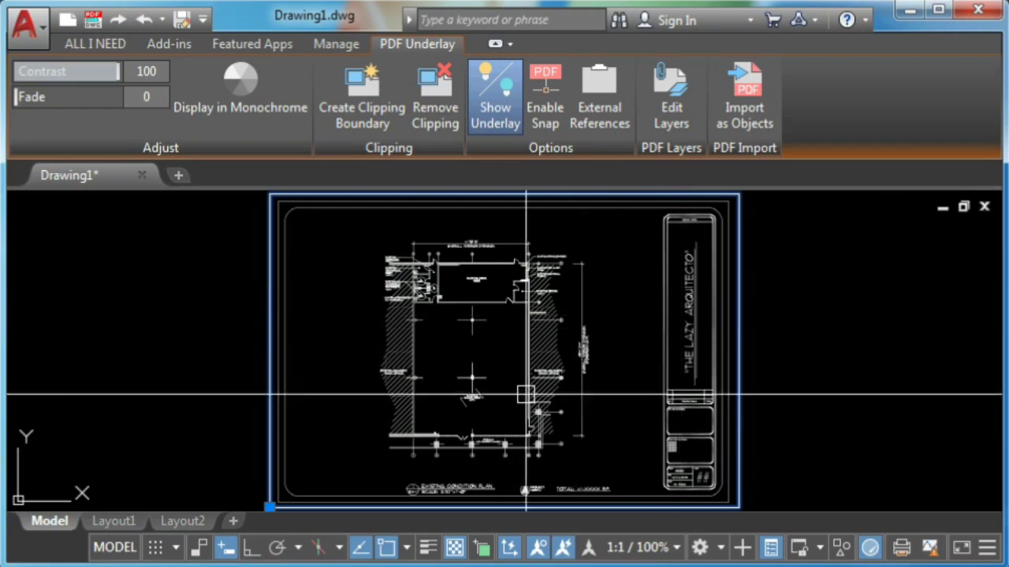
scroll(522, 392, "up", 6)
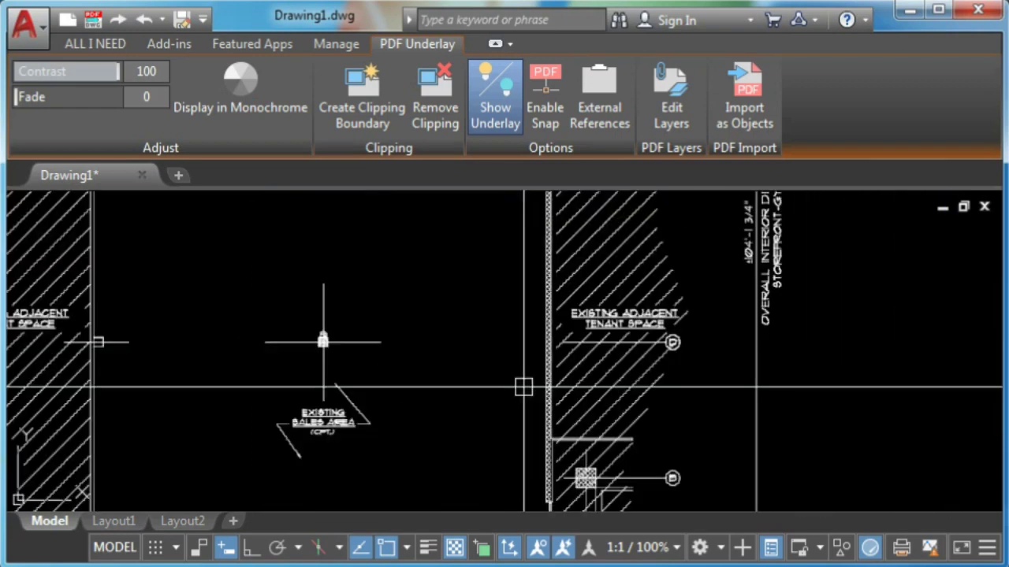
key("Escape")
middle_click_drag(526, 387, 527, 388)
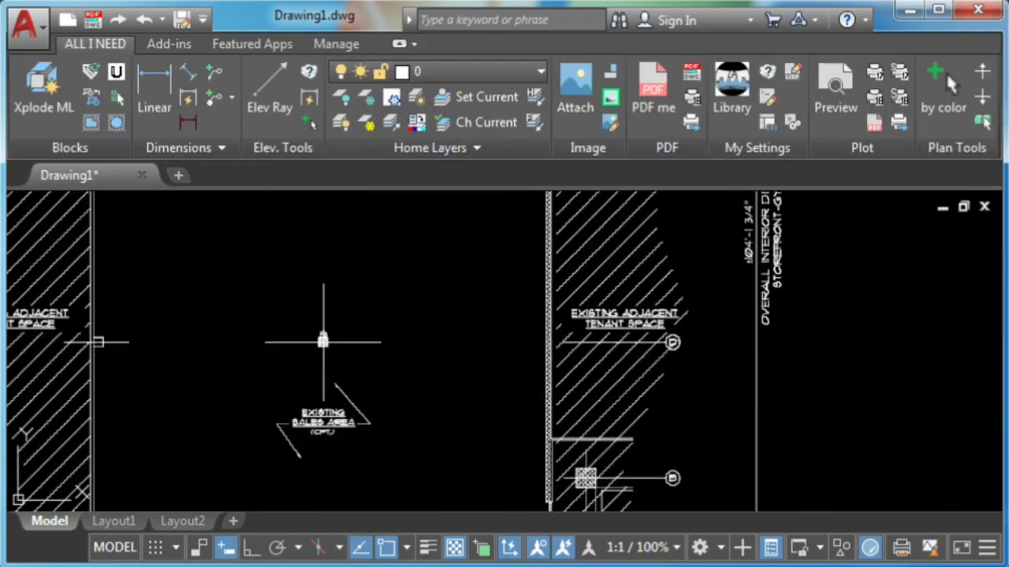
middle_click(525, 389)
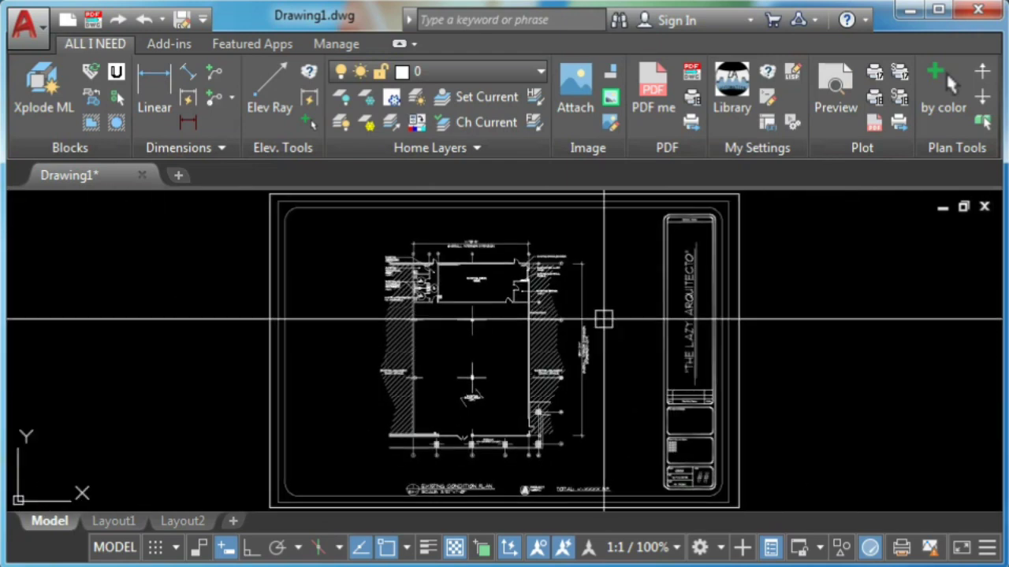
left_click(691, 87)
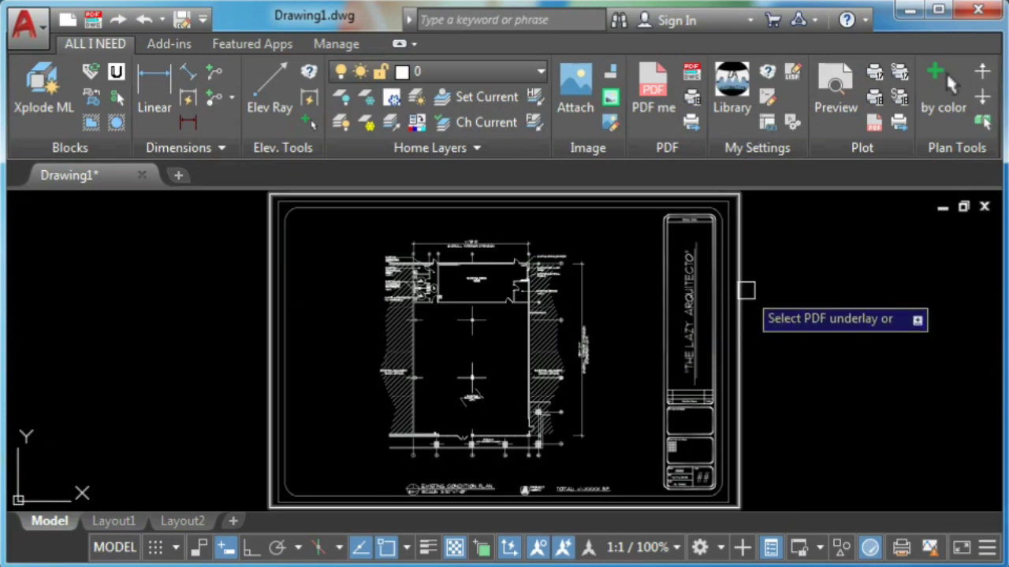
left_click(741, 290)
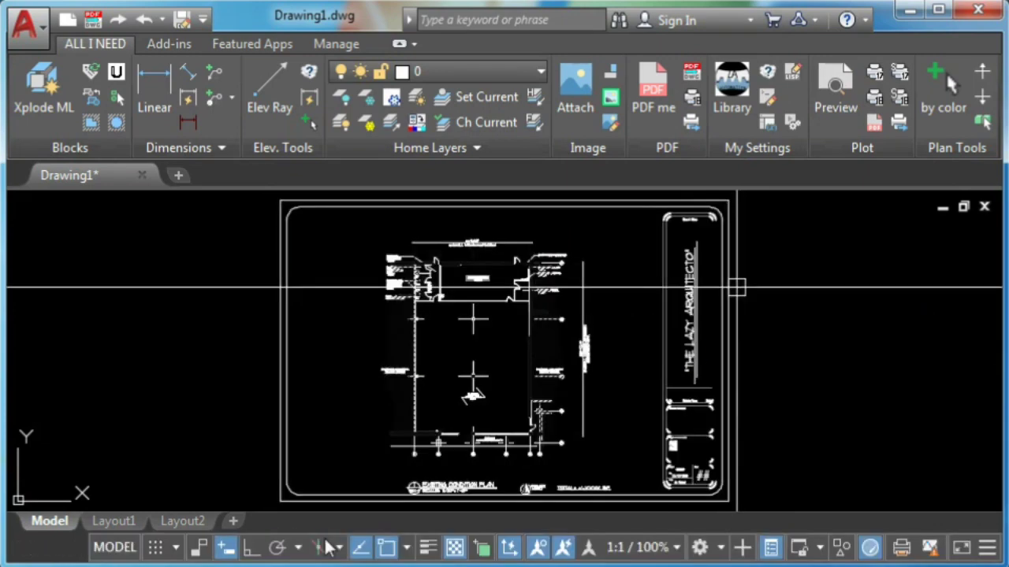
Select individual lines in the title block and below the stock room to check the converted geometry
scroll(697, 307, "up", 3)
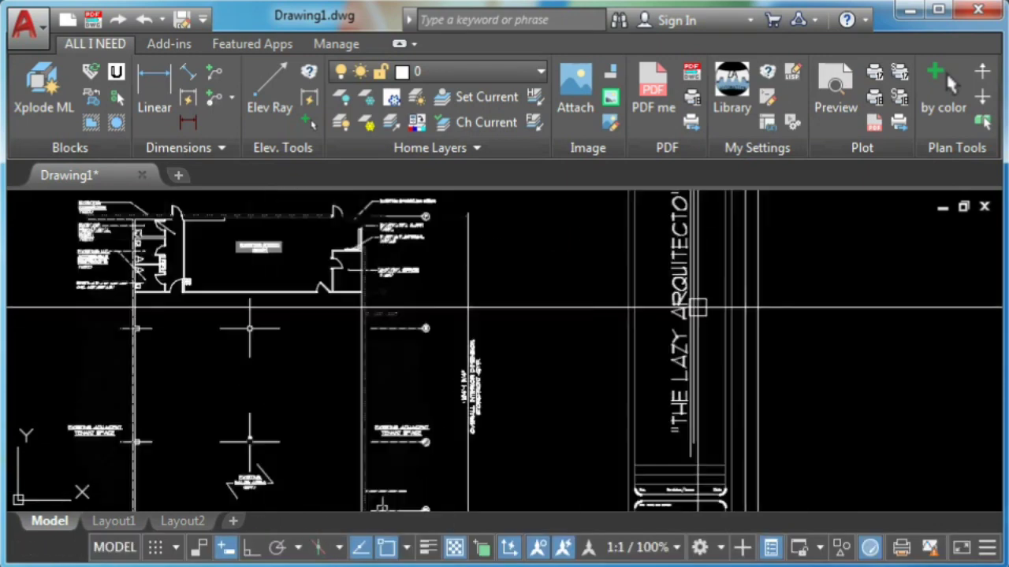
scroll(698, 307, "up", 3)
left_click(666, 284)
scroll(711, 308, "down", 3)
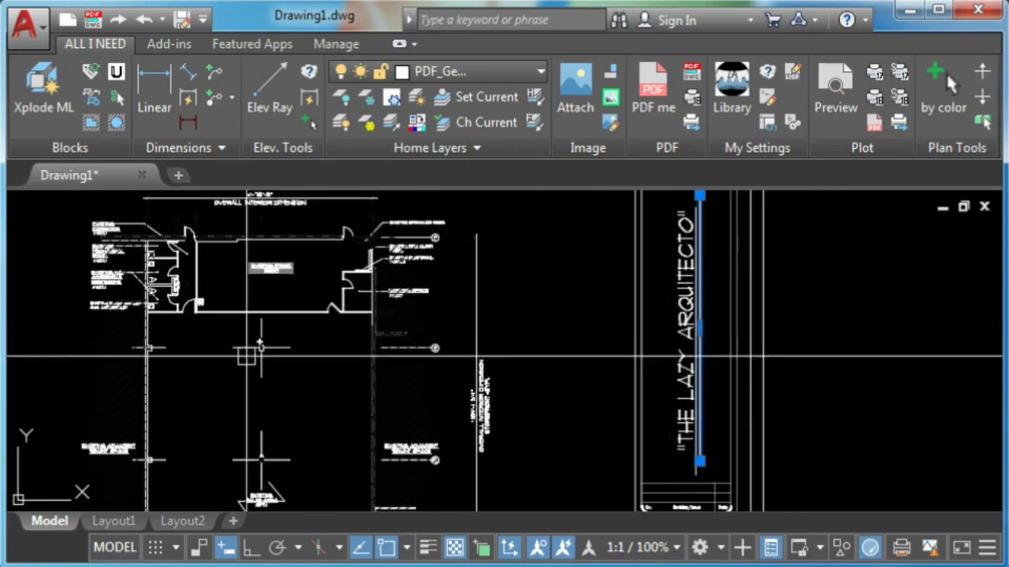
scroll(185, 261, "up", 3)
middle_click_drag(299, 410, 389, 342)
key("Escape")
left_click(423, 347)
key("Escape")
left_click(462, 367)
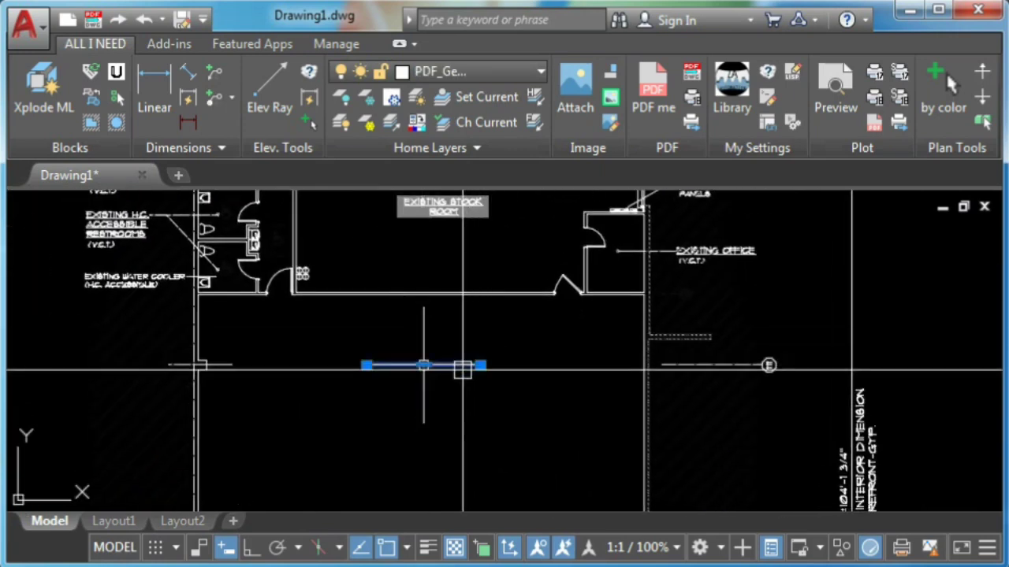
key("Escape")
scroll(520, 381, "down", 6)
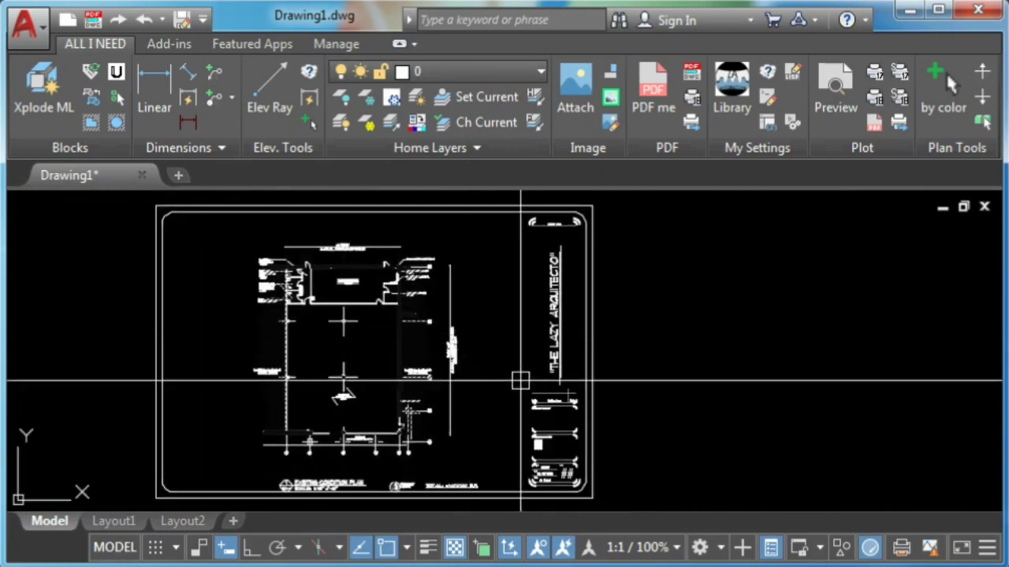
Delete the title block and the sheet border around the converted floor plan
scroll(544, 394, "down", 3)
left_click(597, 477)
left_click(523, 252)
key("Delete")
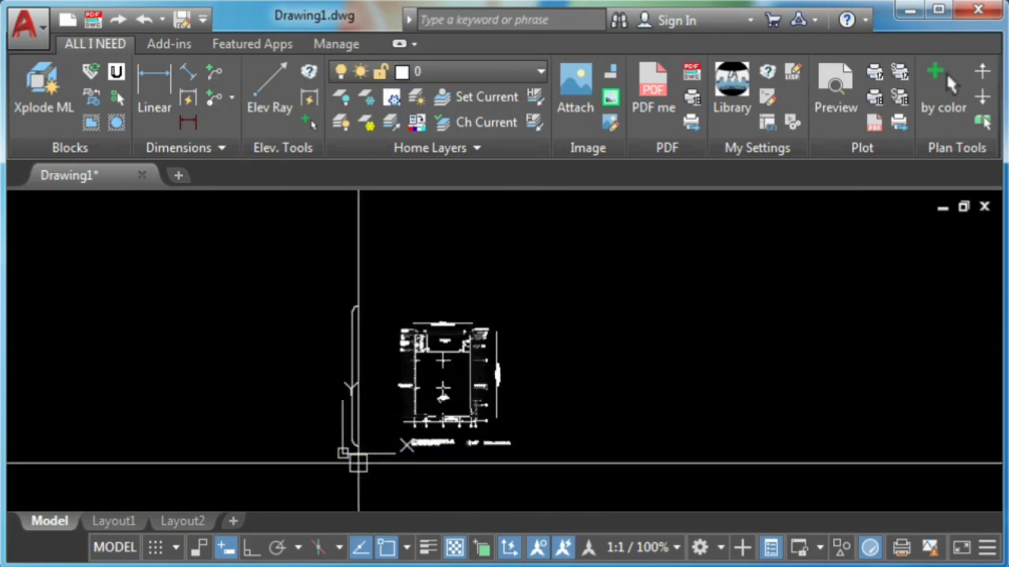
left_click(367, 501)
left_click(315, 293)
key("Delete")
Select a hatch line beside the mechanical room and restrooms together with all objects similar to it
scroll(394, 473, "up", 4)
scroll(853, 339, "up", 3)
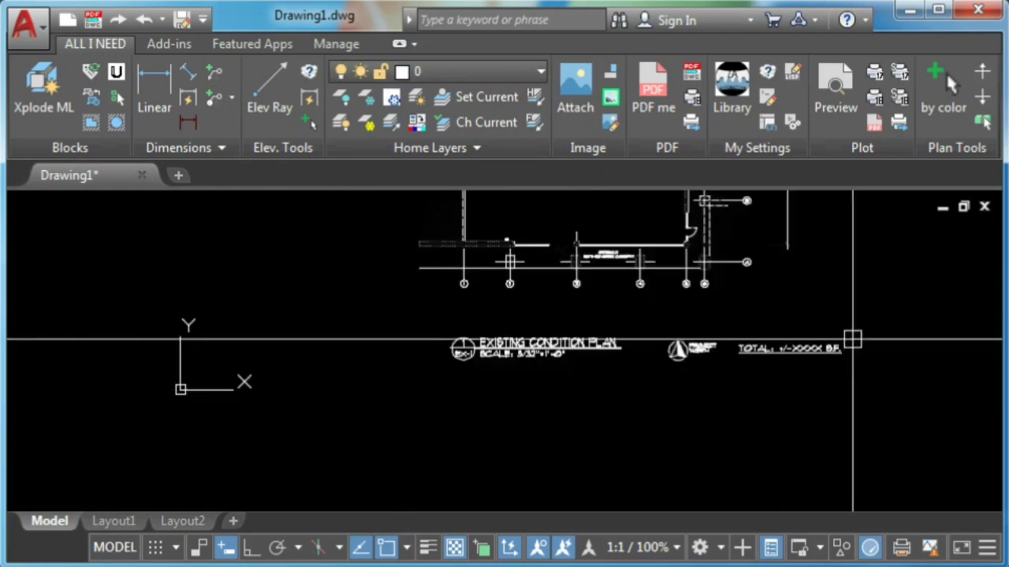
middle_click_drag(853, 340, 846, 506)
middle_click_drag(804, 324, 798, 486)
scroll(610, 251, "up", 3)
middle_click_drag(601, 273, 599, 356)
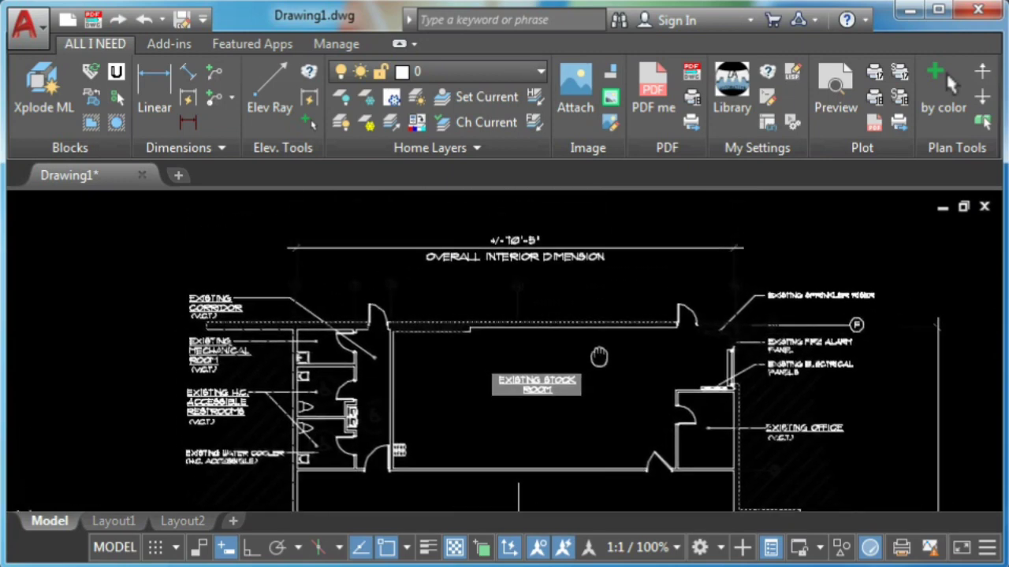
middle_click_drag(380, 285, 405, 281)
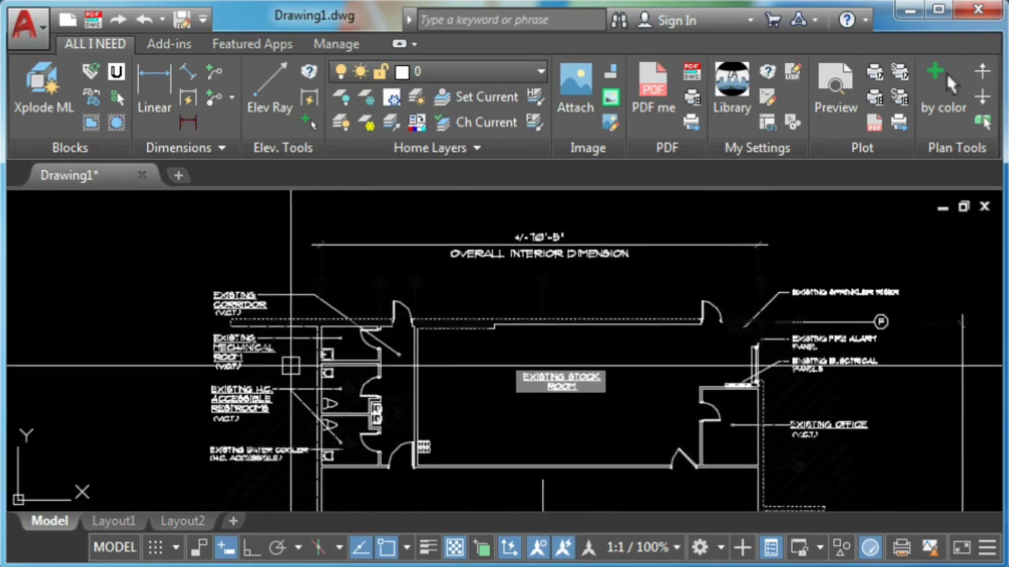
scroll(291, 365, "up", 3)
left_click(290, 355)
right_click(646, 218)
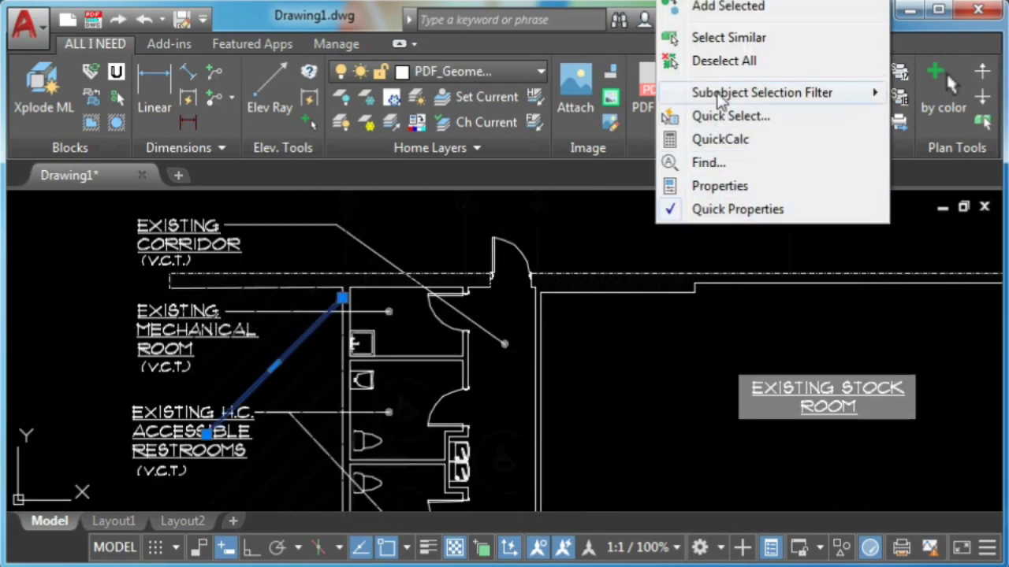
left_click(728, 37)
scroll(898, 355, "down", 5)
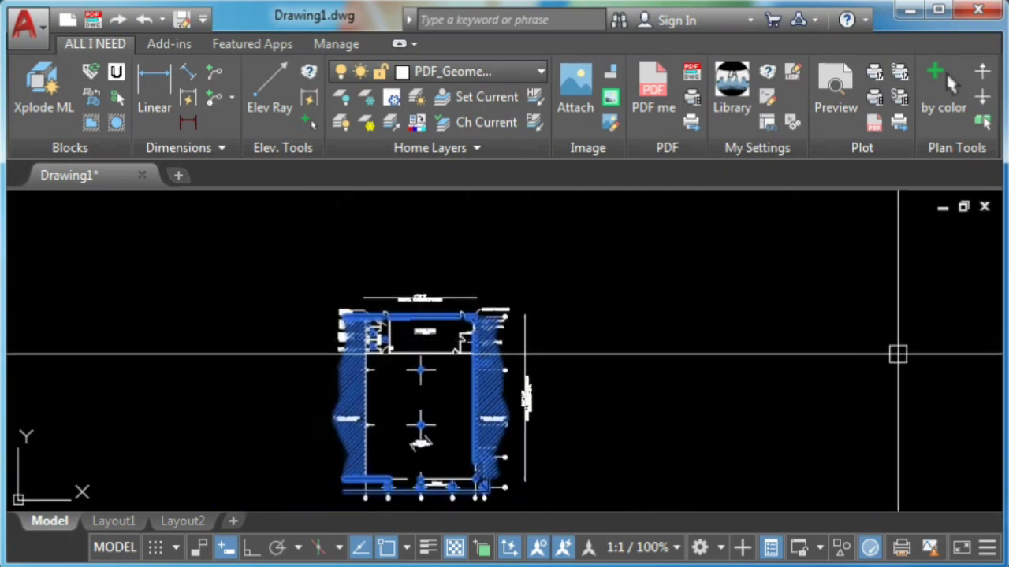
Set the color of the selected polylines, including the floor plan's hatching, to Yellow and check the recolored plan
left_click_drag(1002, 384, 651, 391)
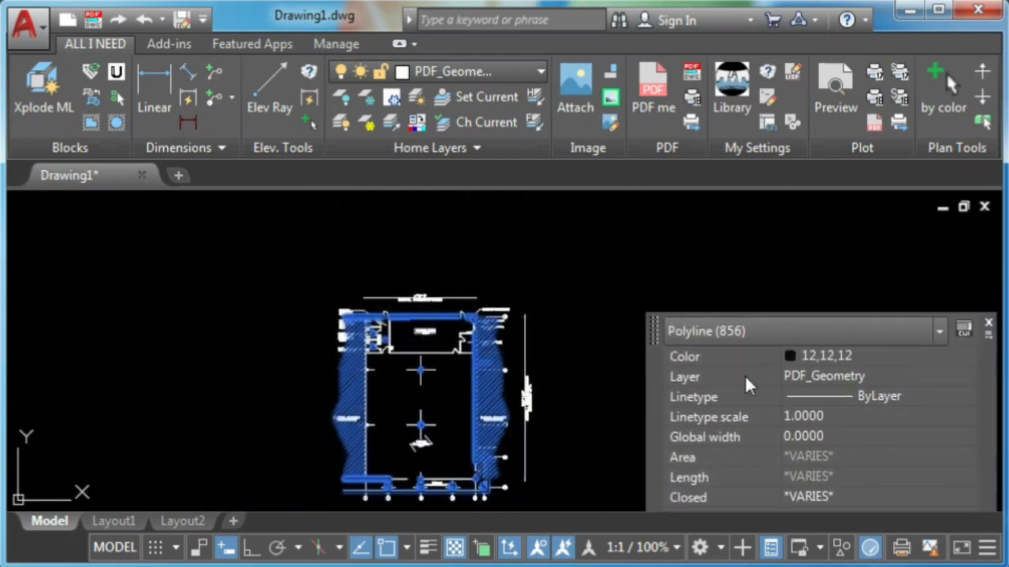
left_click(833, 356)
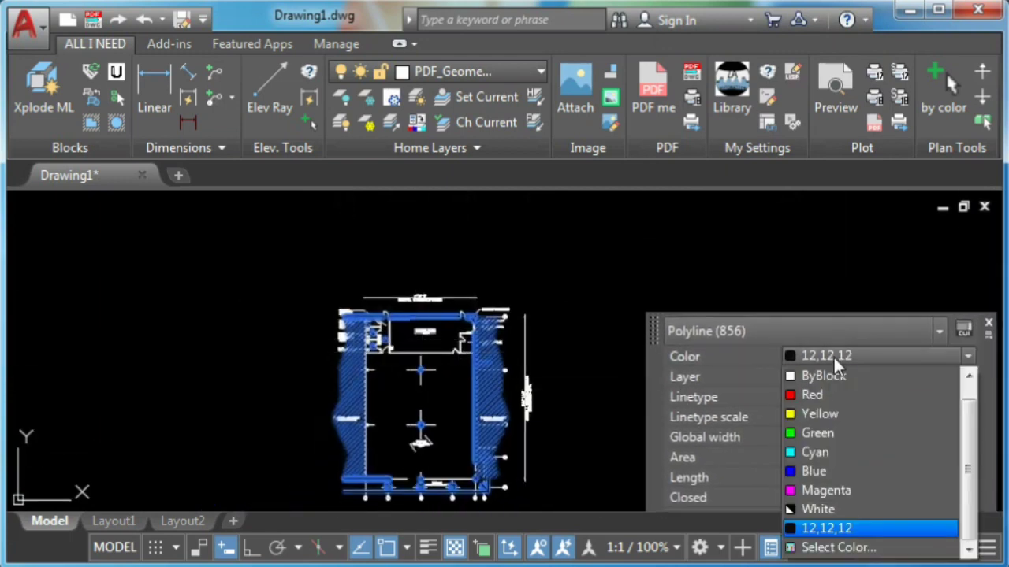
left_click(820, 414)
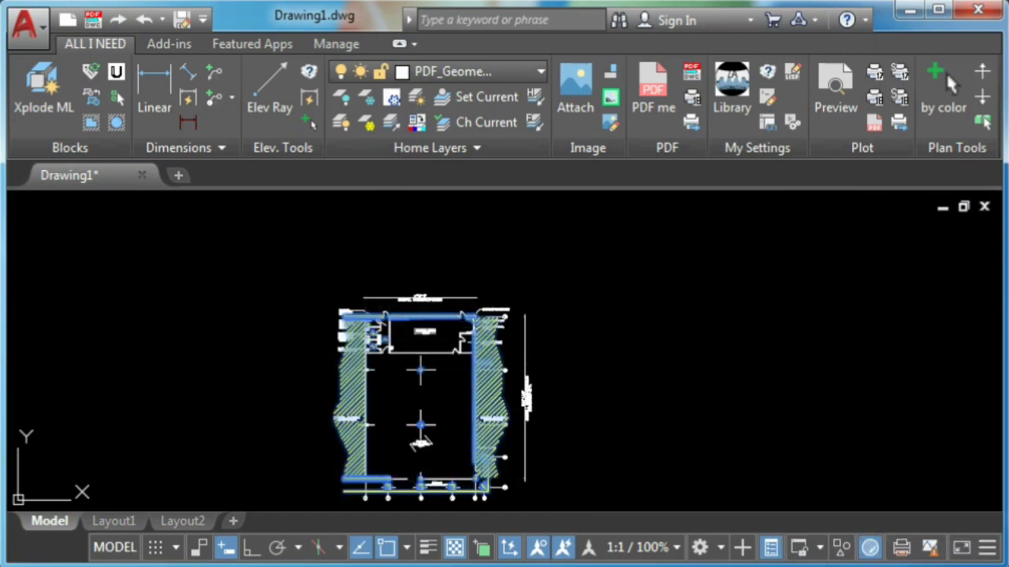
scroll(378, 416, "up", 5)
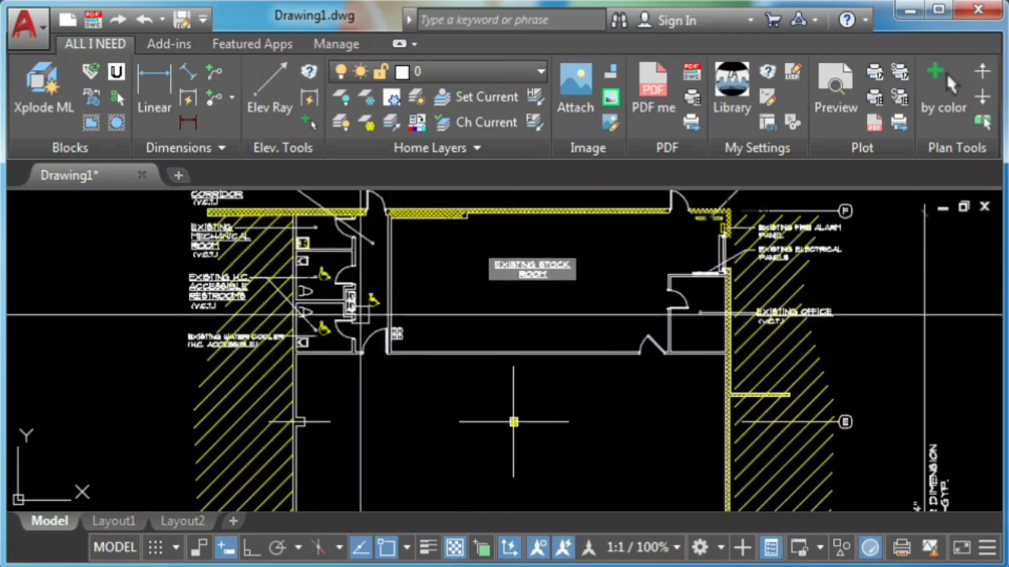
scroll(513, 421, "down", 5)
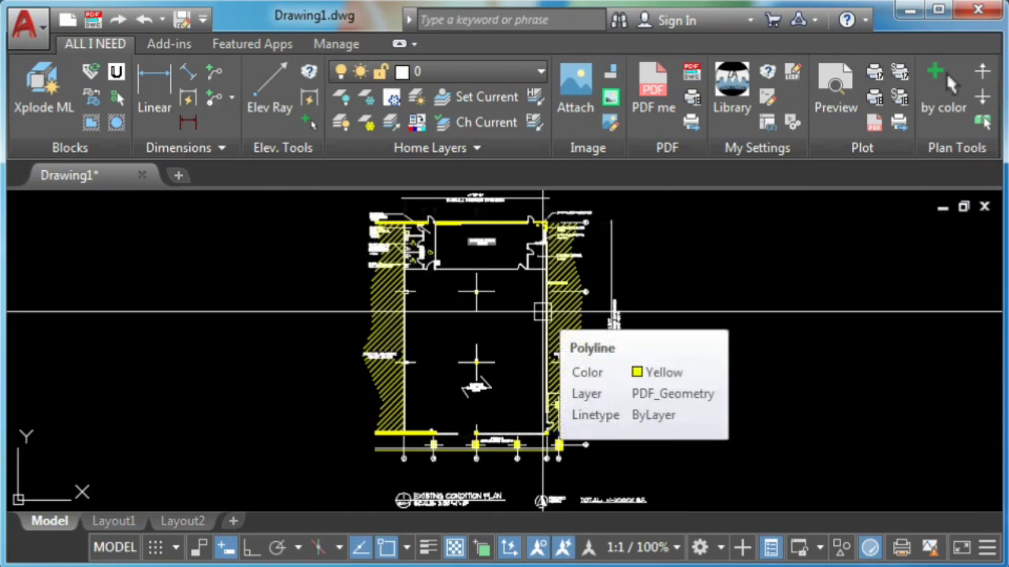
Open the Customize User Interface editor and filter its command list by "pdf"
middle_click_drag(736, 338, 516, 401)
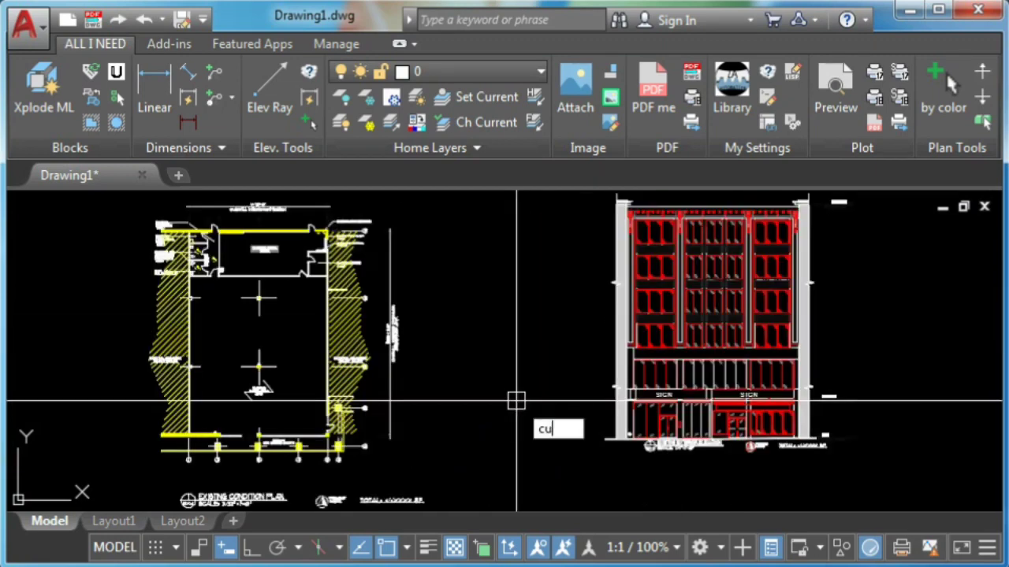
key("Return")
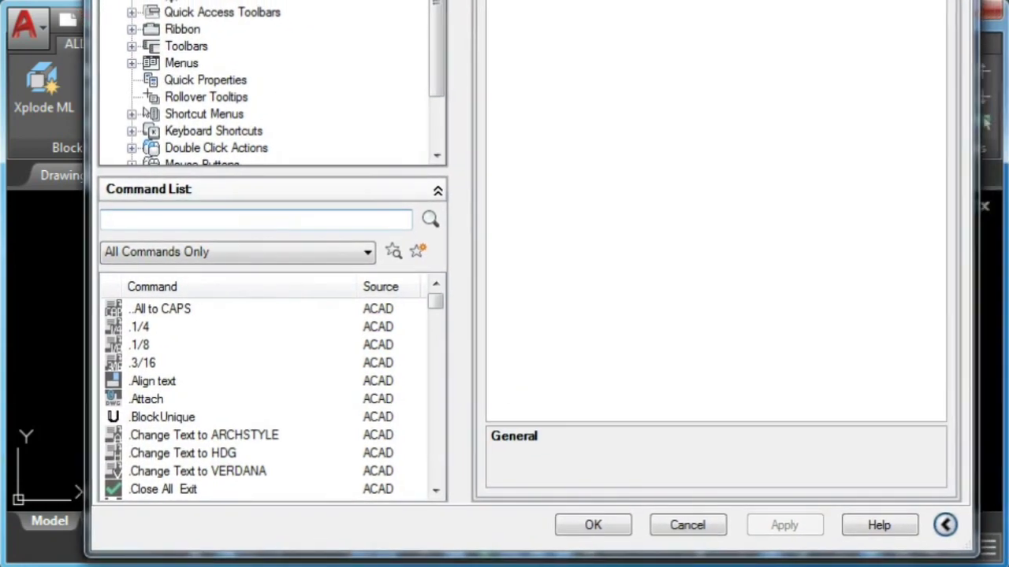
left_click(139, 225)
type("pdf")
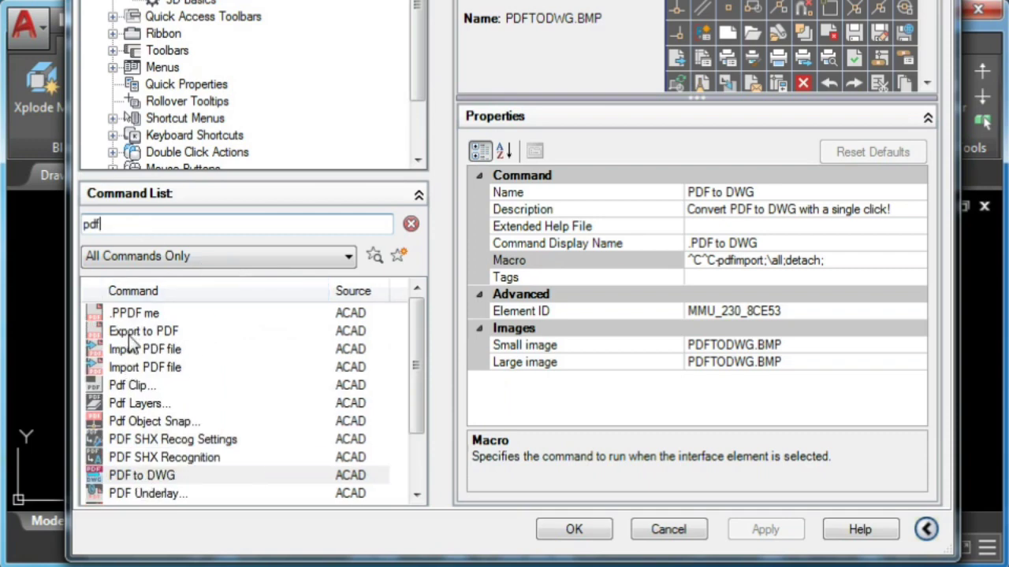
Duplicate the Pdf Clip... command and rename the copy "Pdf to DWG..."
left_click(124, 386)
right_click(124, 386)
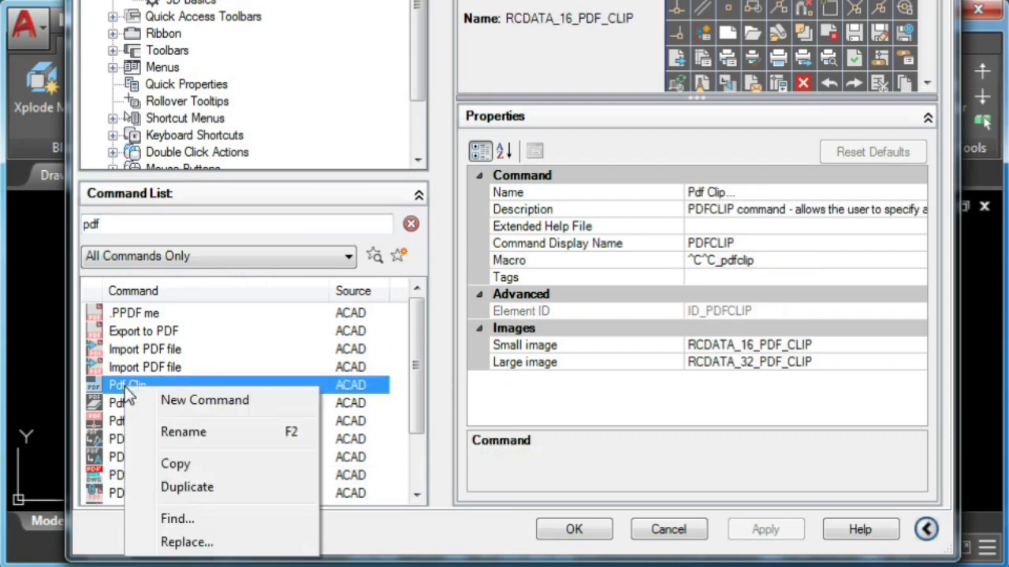
left_click(184, 488)
left_click(693, 194)
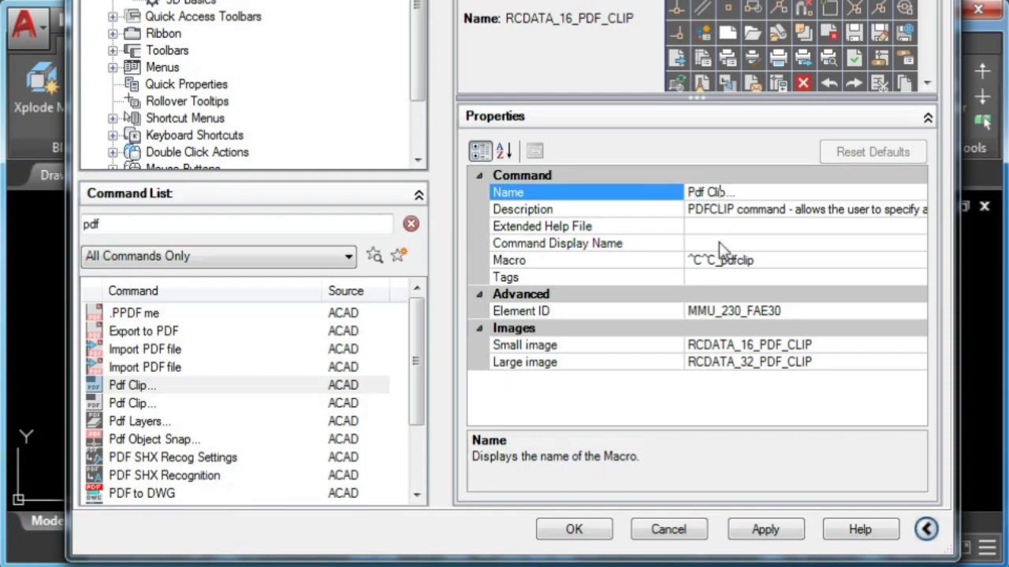
key("BackSpace")
key("BackSpace")
key("BackSpace")
key("BackSpace")
type("to DWG")
Replace the macro of the Pdf to DWG... command with "^C^C-pdfimport;\all;detach;" and apply the change
left_click(761, 260)
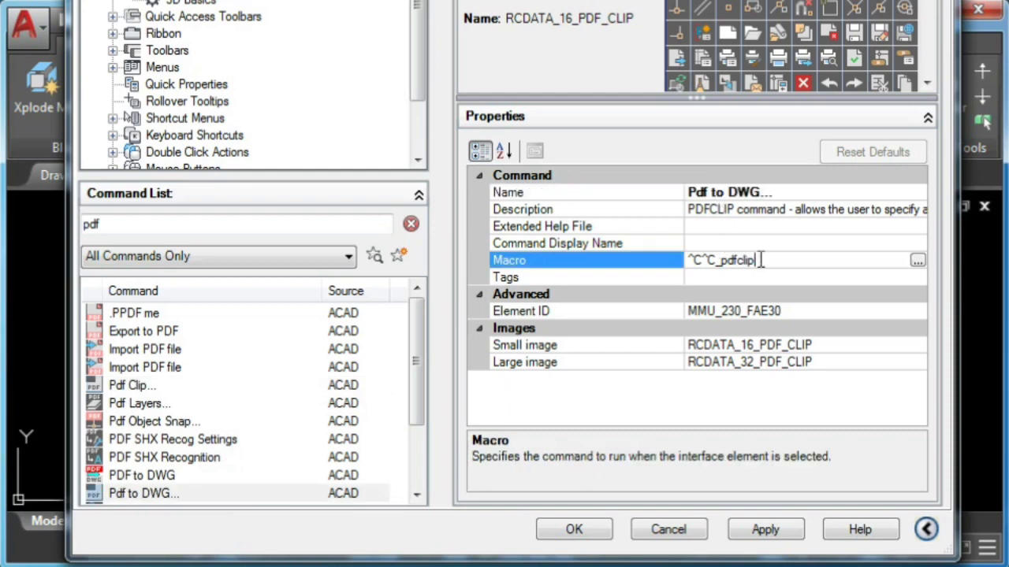
left_click(917, 261)
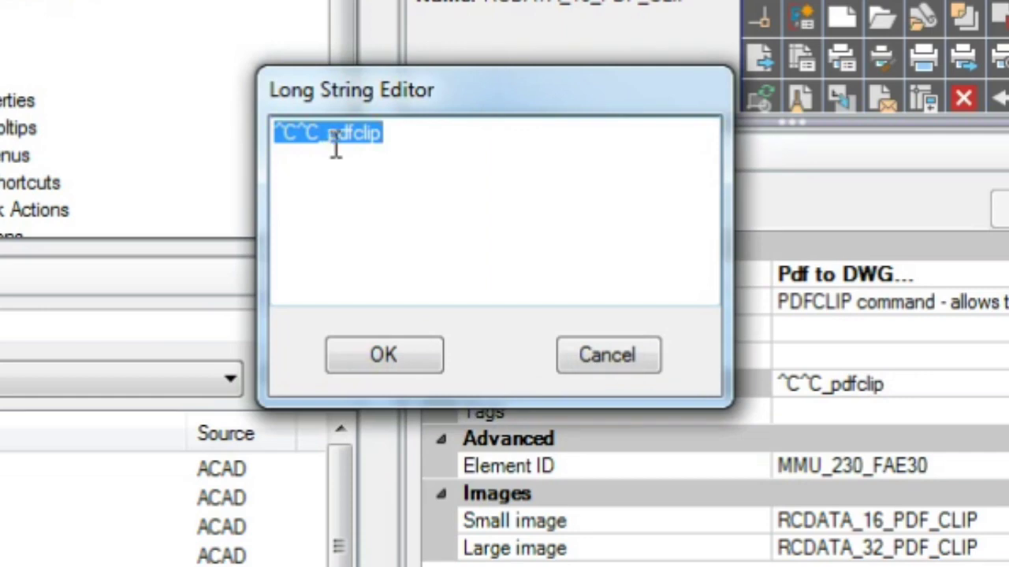
right_click(345, 140)
left_click(425, 292)
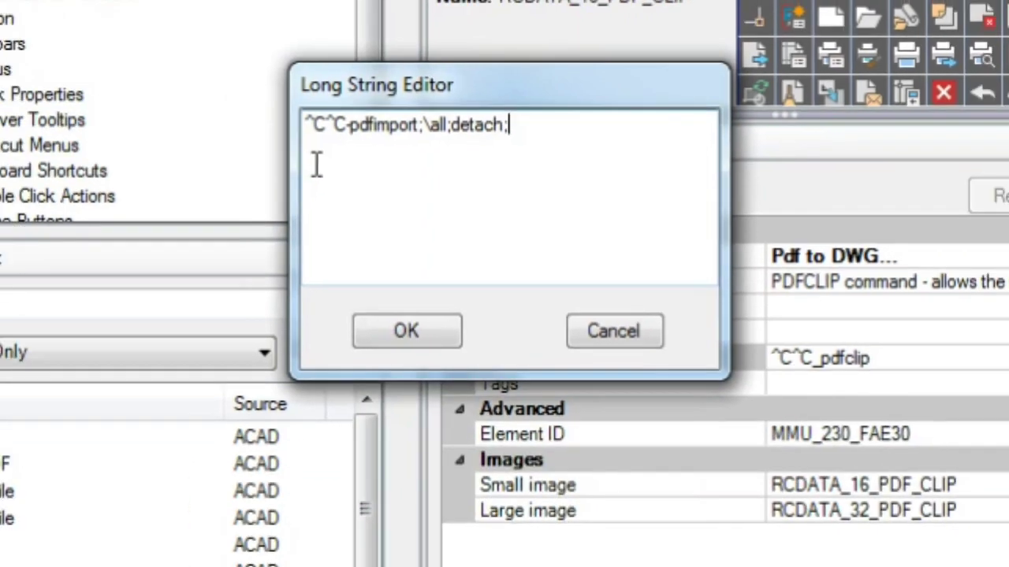
left_click(406, 331)
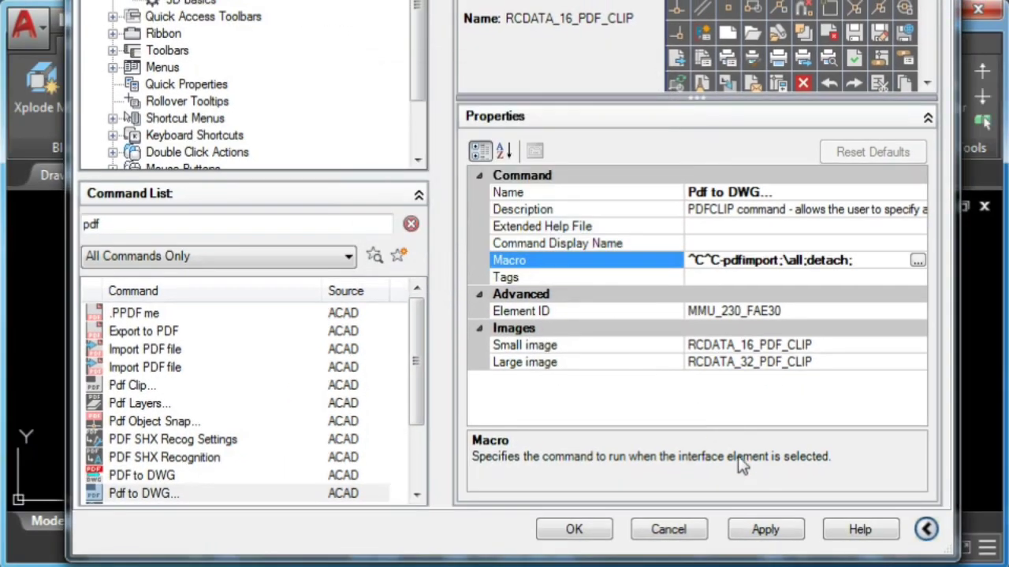
left_click(771, 526)
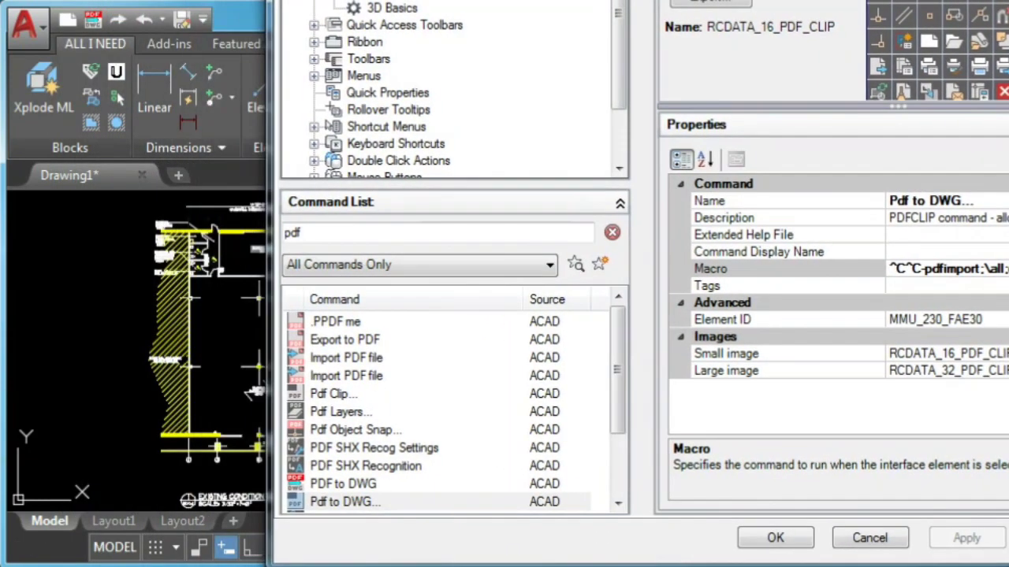
Add the new Pdf to DWG... command to the Quick Access Toolbar beside the existing PDF to DWG button and accept the customization
left_click_drag(325, 127, 332, 125)
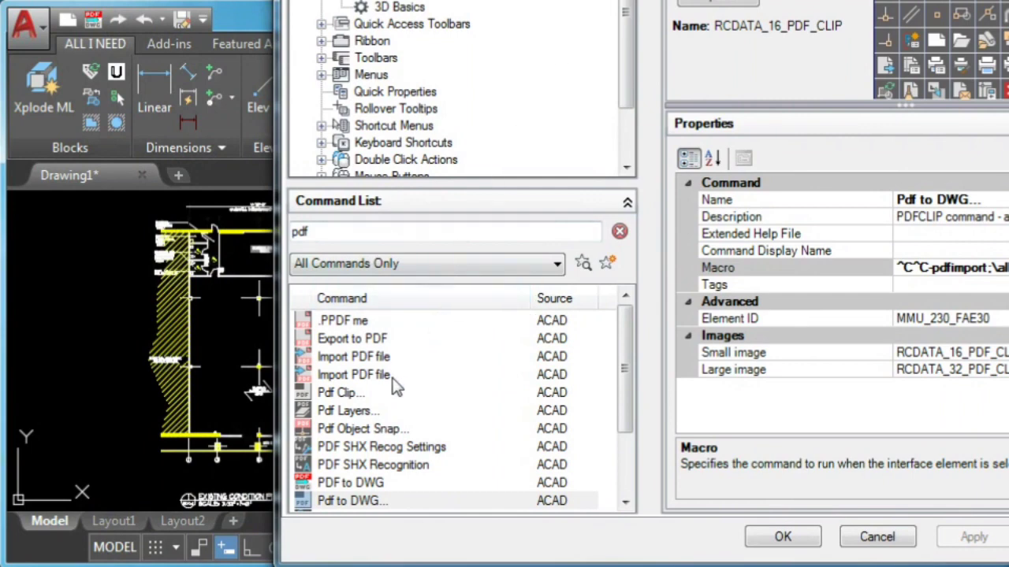
left_click(360, 504)
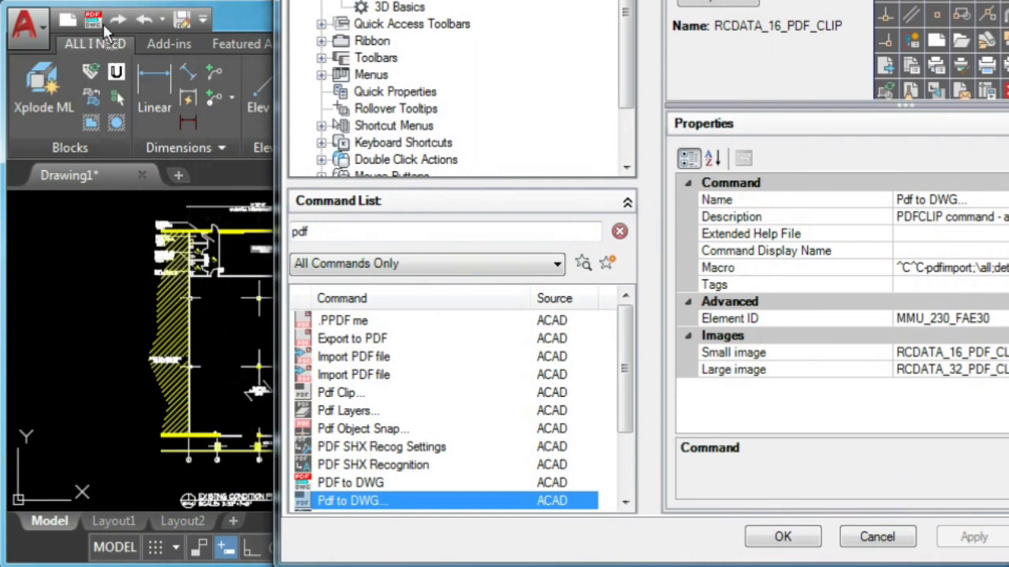
left_click_drag(130, 23, 107, 26)
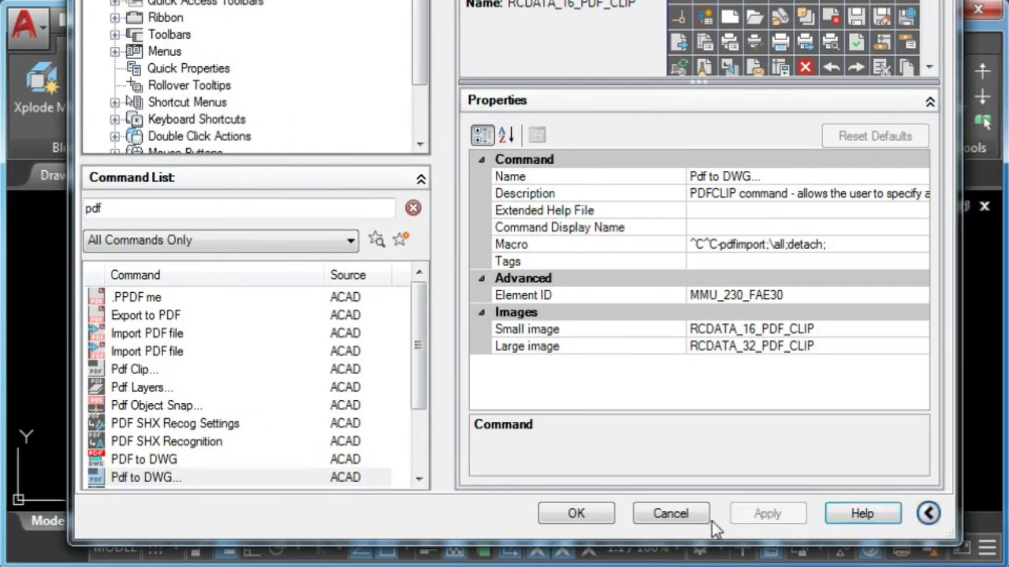
left_click(576, 513)
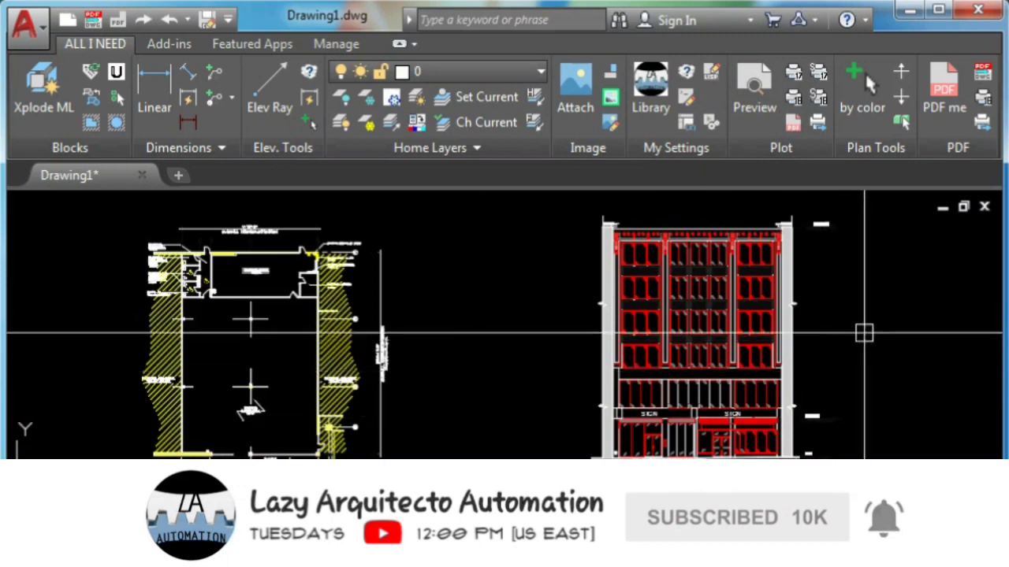
Convert the site plan's PDF underlay to drawing objects with the new Pdf to DWG... command
middle_click_drag(865, 333, 197, 369)
scroll(197, 368, "down", 3)
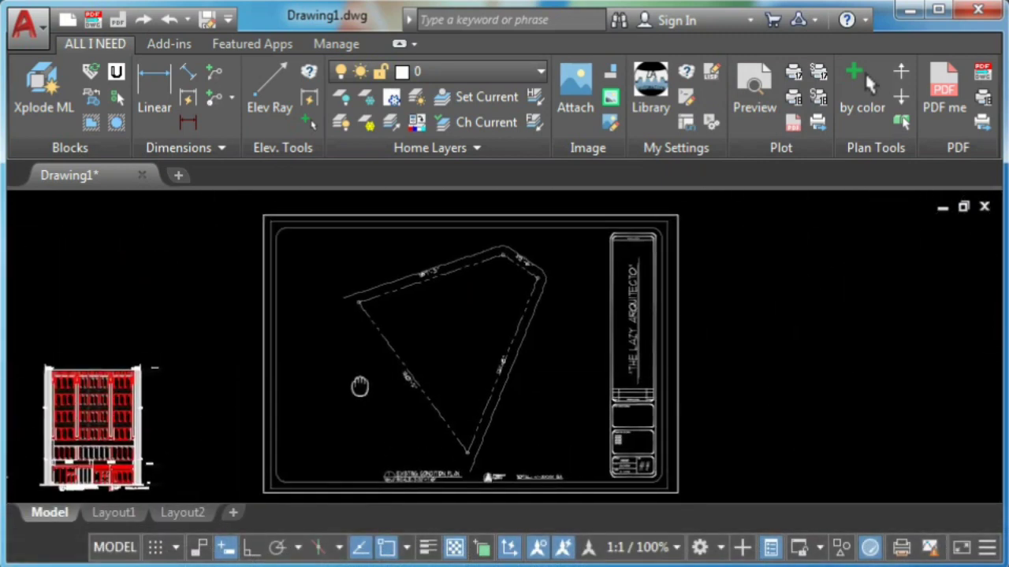
left_click(262, 274)
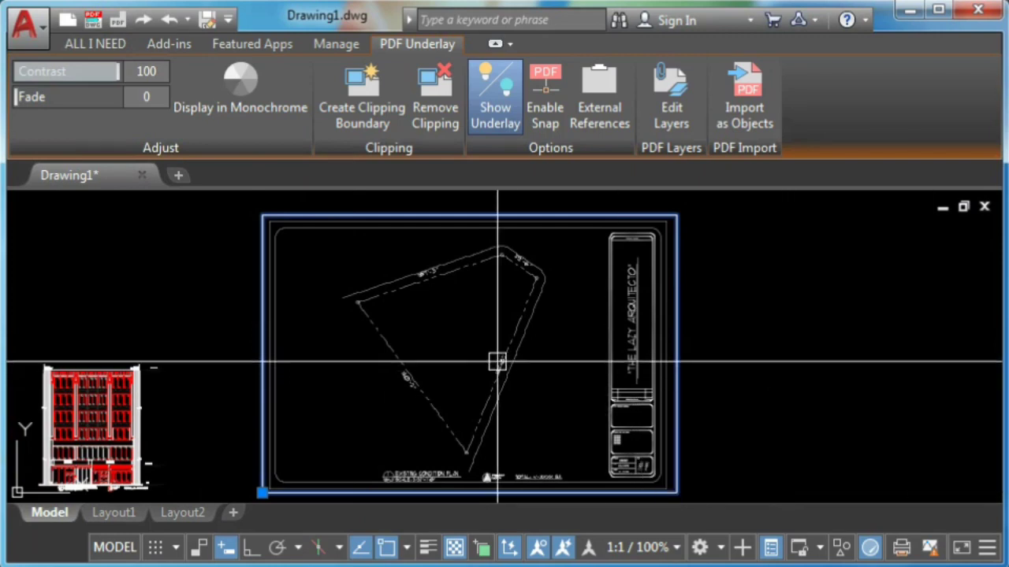
key("Escape")
left_click(516, 327)
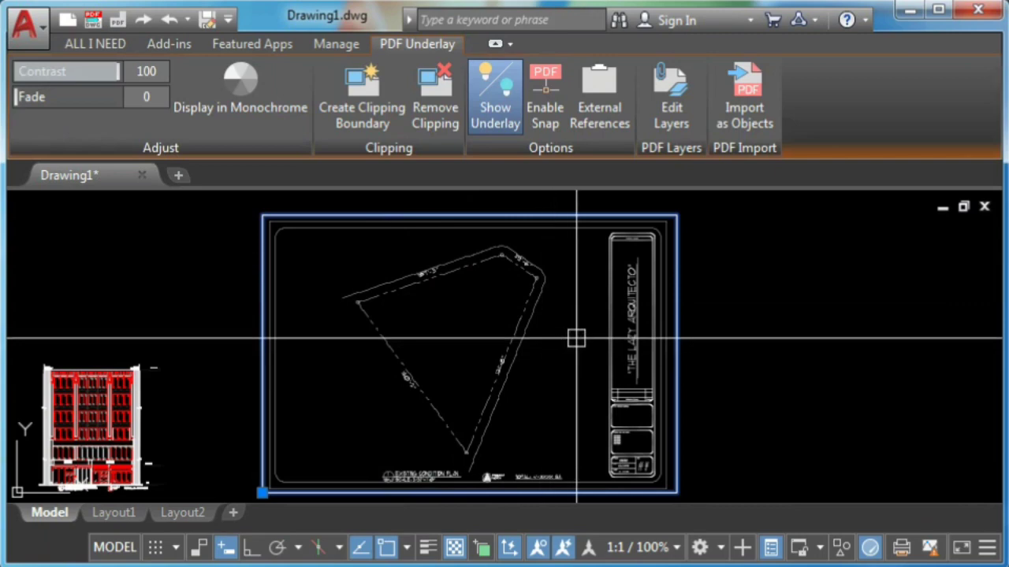
key("Escape")
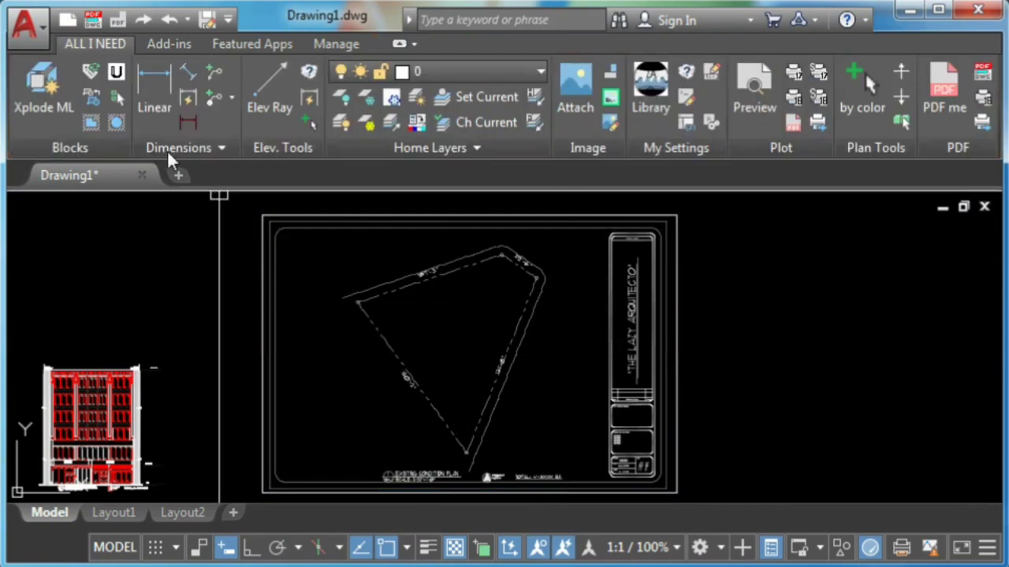
left_click(118, 22)
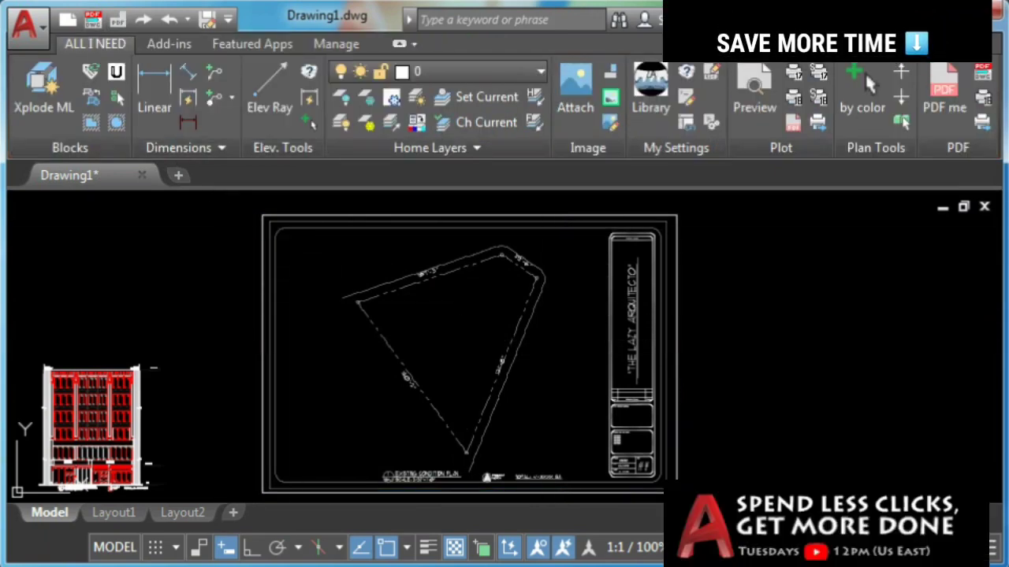
left_click(678, 275)
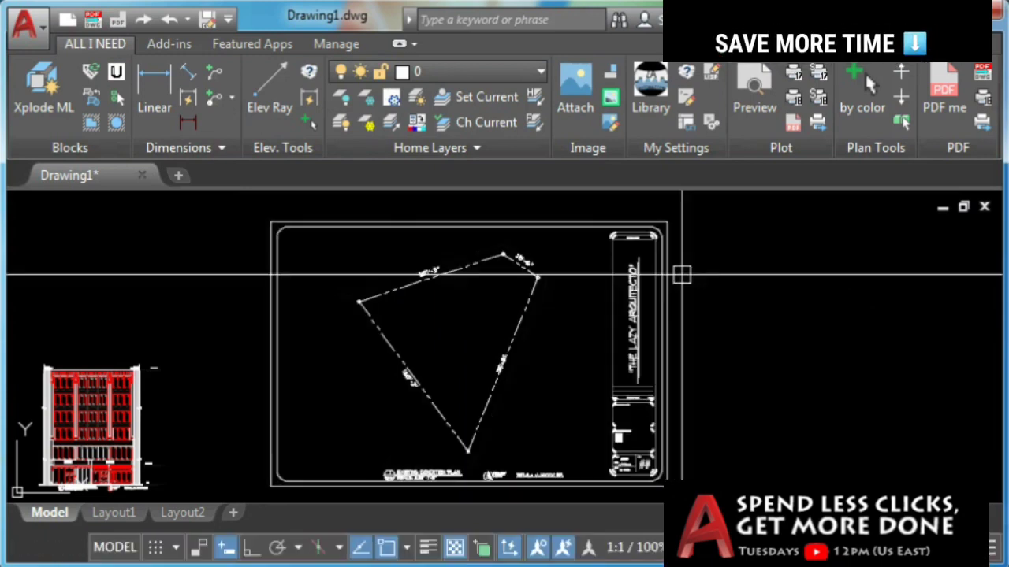
Select a dash of the property line near the 107'-3" label to check the converted geometry
scroll(422, 256, "up", 5)
scroll(459, 316, "up", 2)
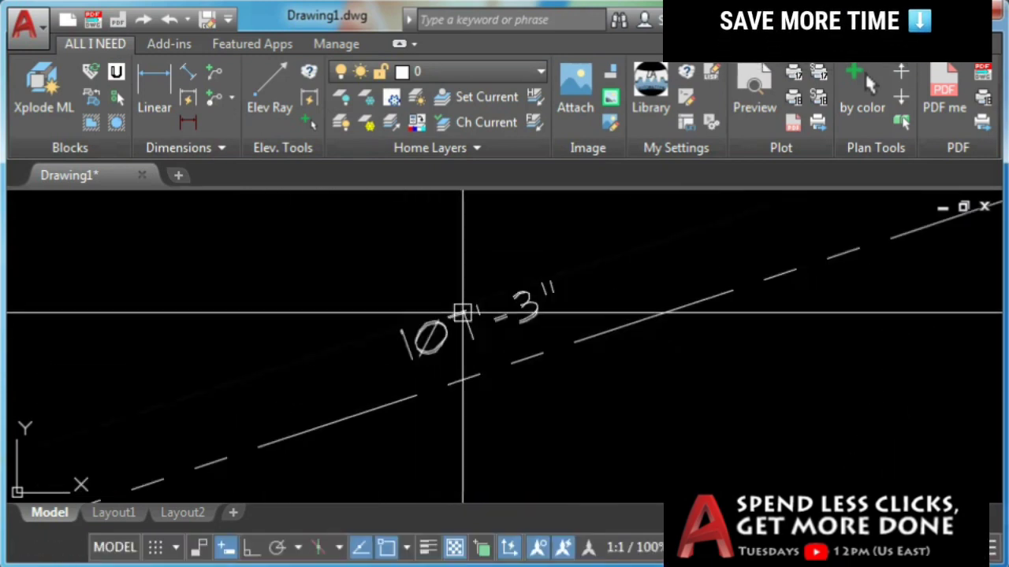
left_click(531, 358)
scroll(450, 323, "down", 4)
scroll(600, 353, "down", 5)
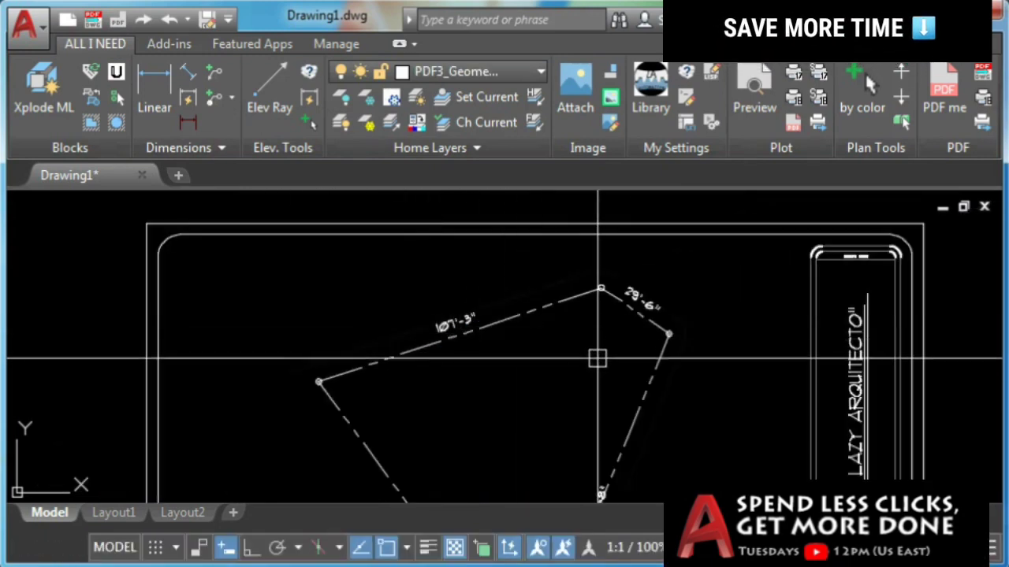
key("Escape")
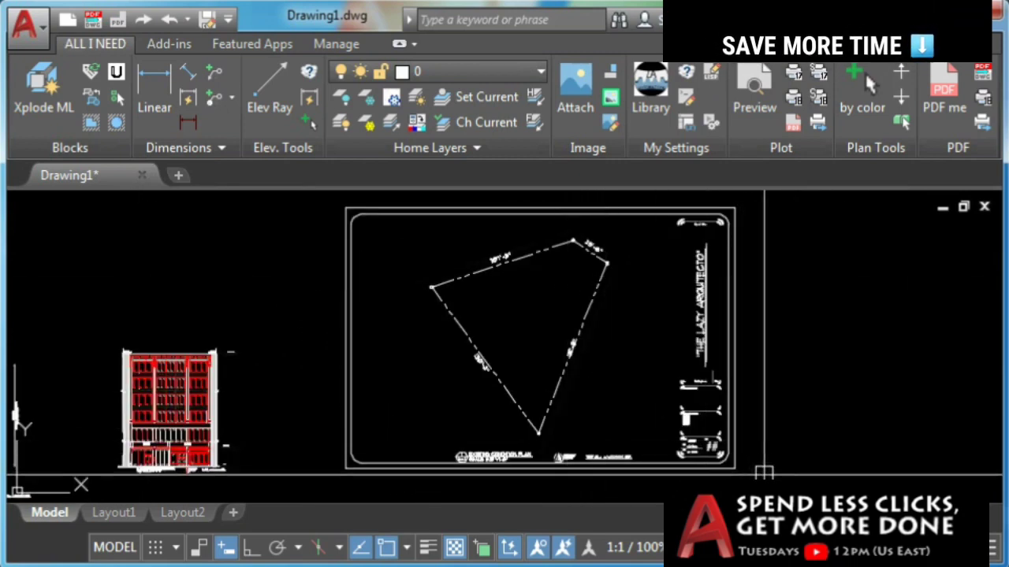
Delete the title block and the sheet border around the converted site plan
left_click(765, 477)
left_click(670, 203)
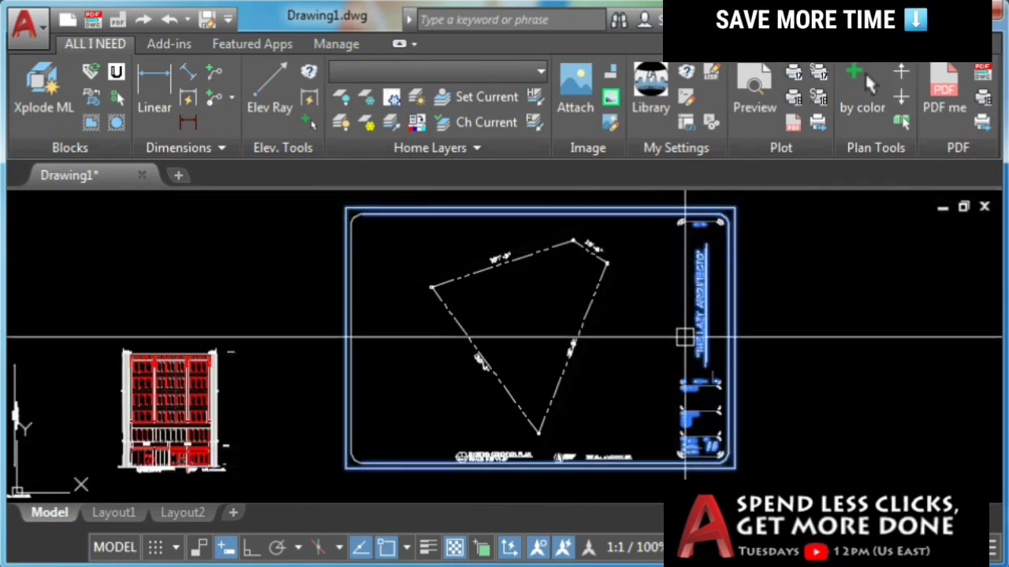
key("Delete")
left_click(372, 485)
left_click(334, 345)
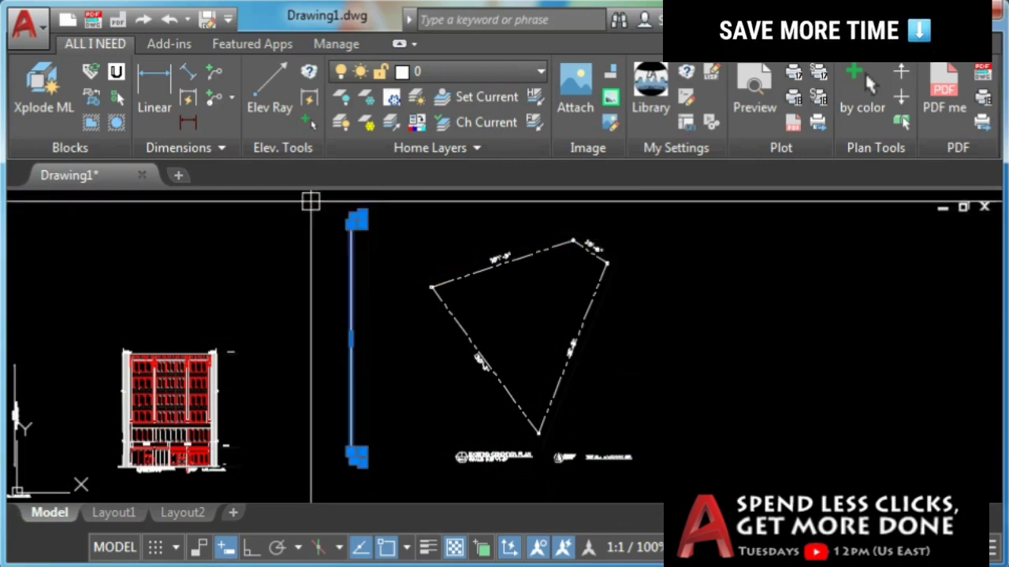
key("Delete")
scroll(630, 250, "up", 5)
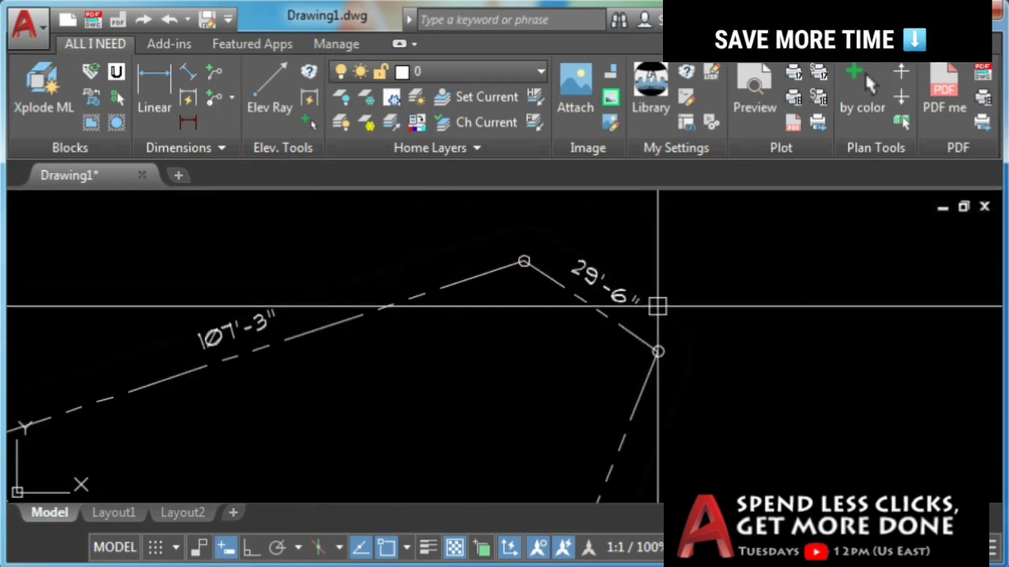